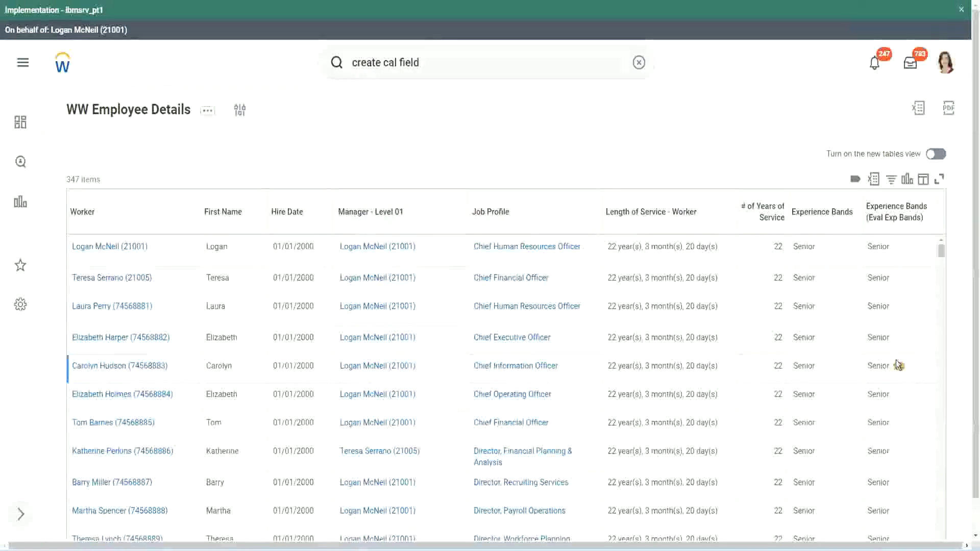
Open the CF-WW-Eval Exp-Derive Experience Bands from Years of Service field from WW Employee Details.
click(904, 223)
click(791, 181)
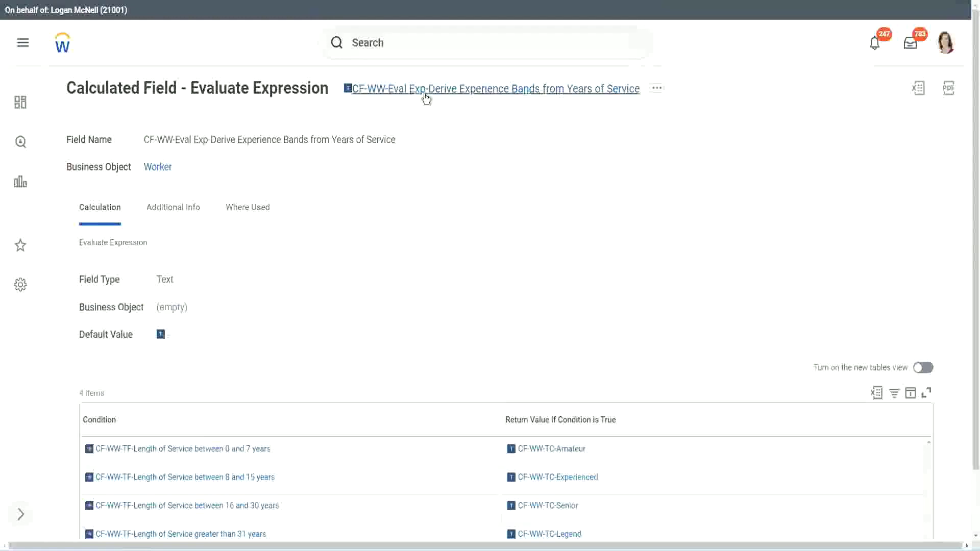
Copy the existing field's name as text and start the Create Calculated Field task.
right_click(427, 92)
click(461, 153)
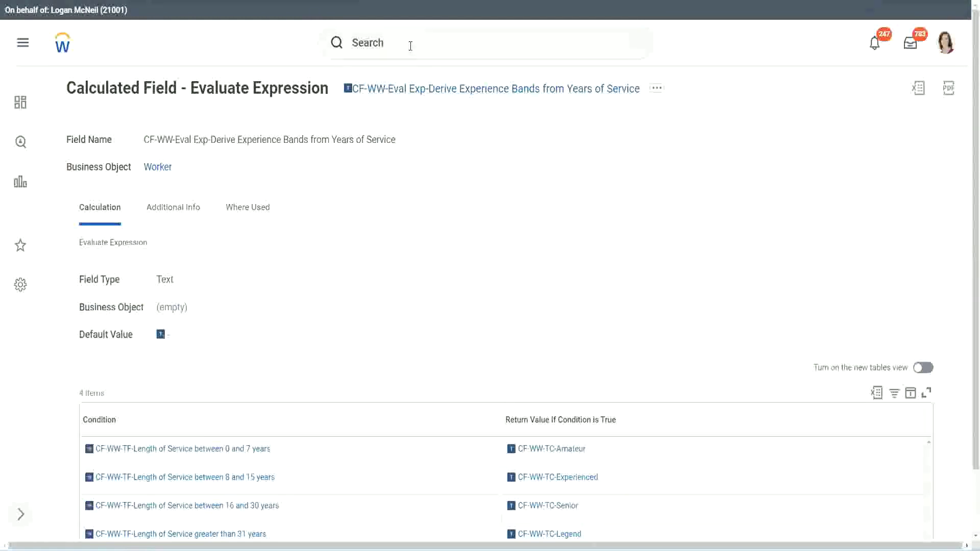
click(411, 45)
click(682, 133)
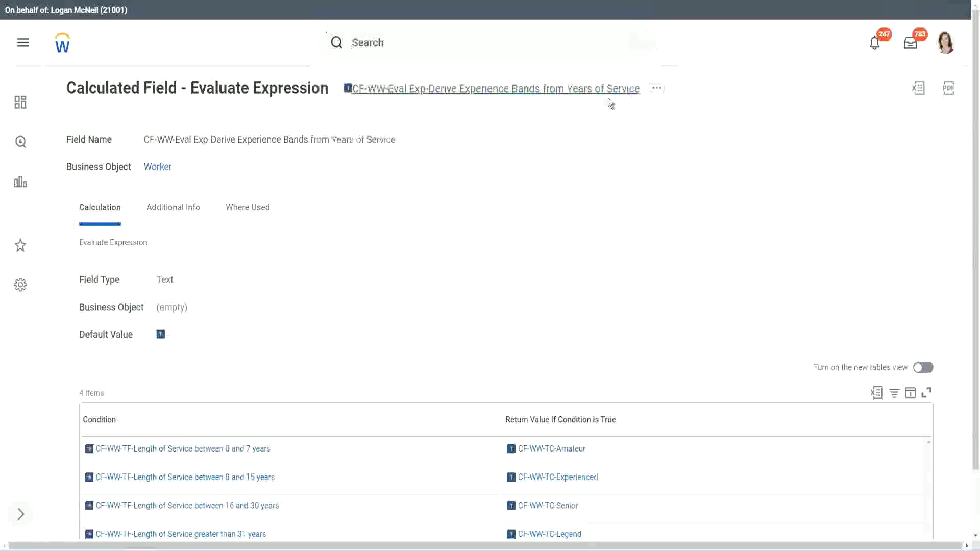
click(388, 43)
text(create calc )
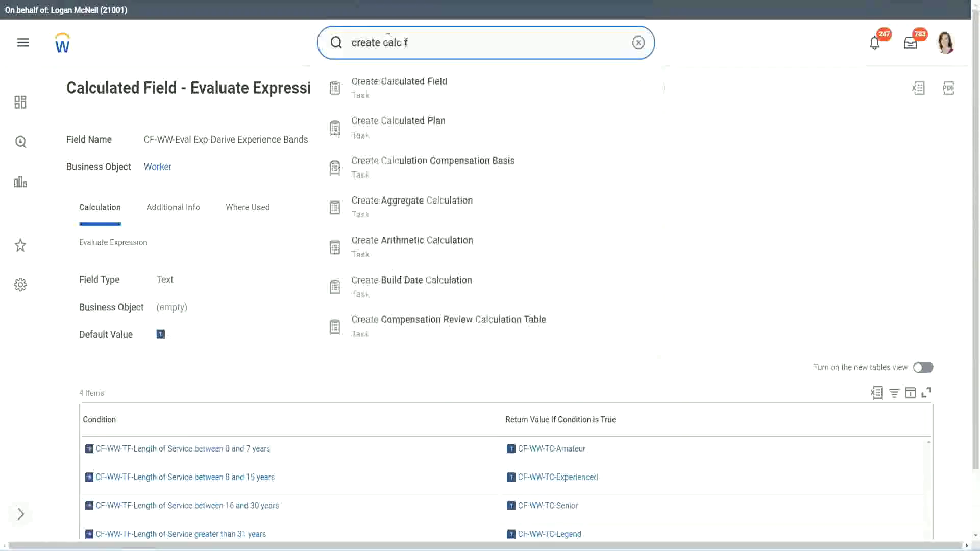
text(field)
click(407, 87)
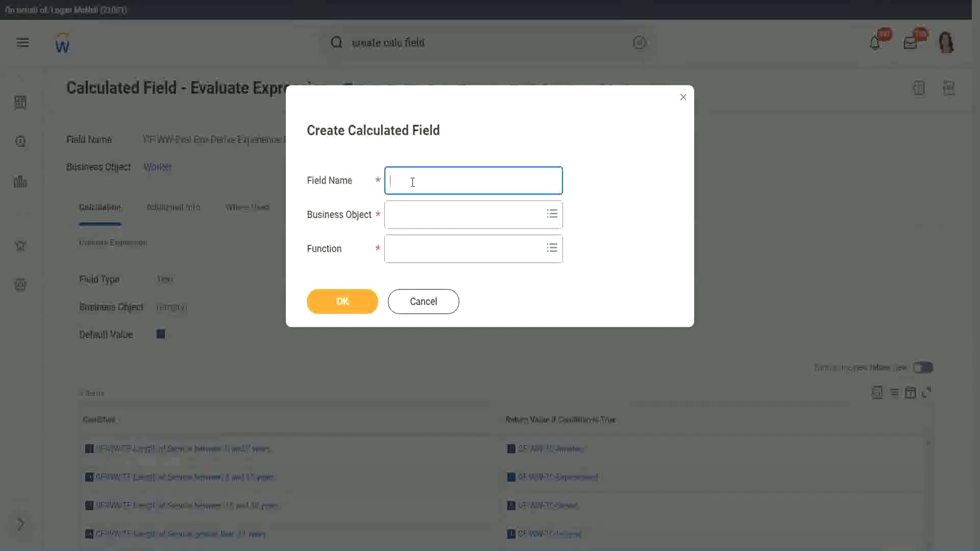
text(CF-)
text(WW-)
text(LRE)
text(Identif)
text( Exe)
text(perience)
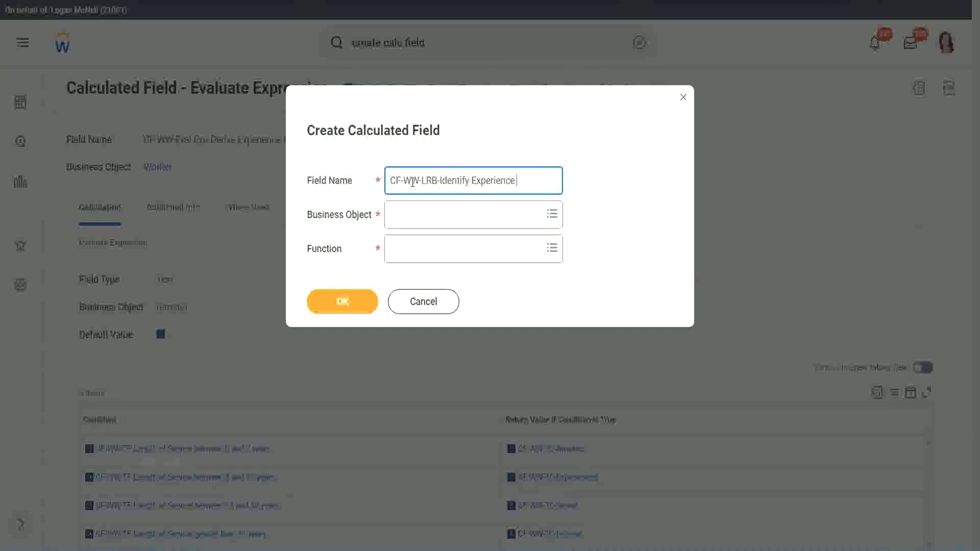
text(Bands from)
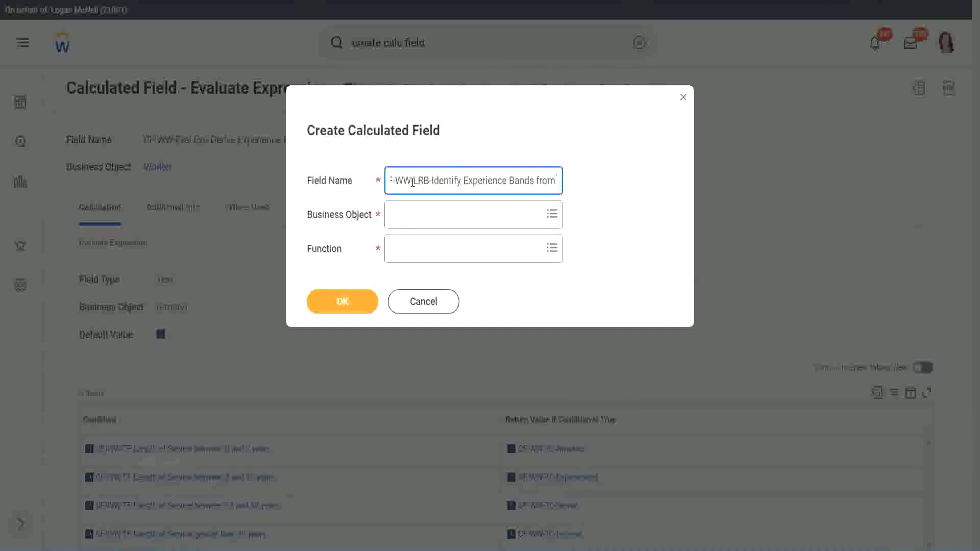
text( years of Service)
Create the experience-bands field with Worker as business object and Lookup Range Band as function.
key(Tab)
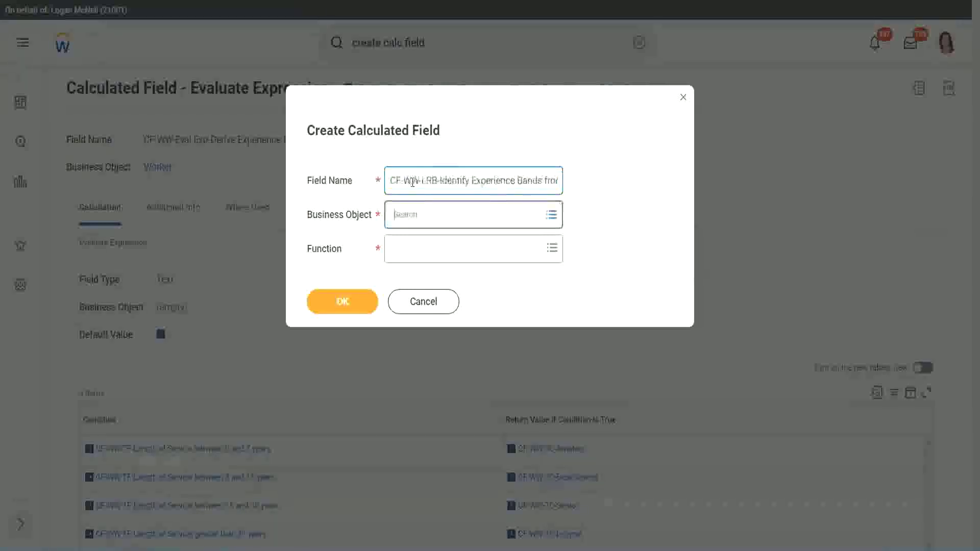
text(wor)
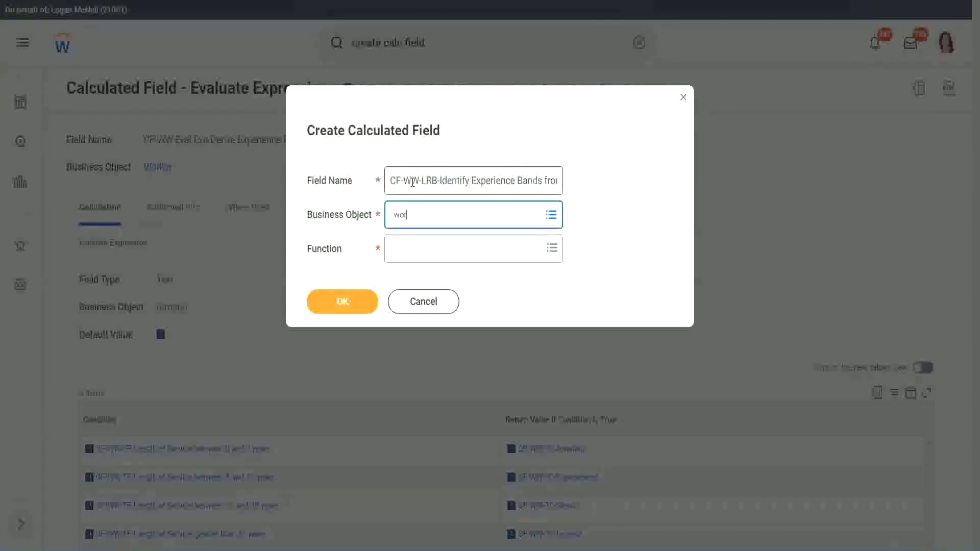
text(ker)
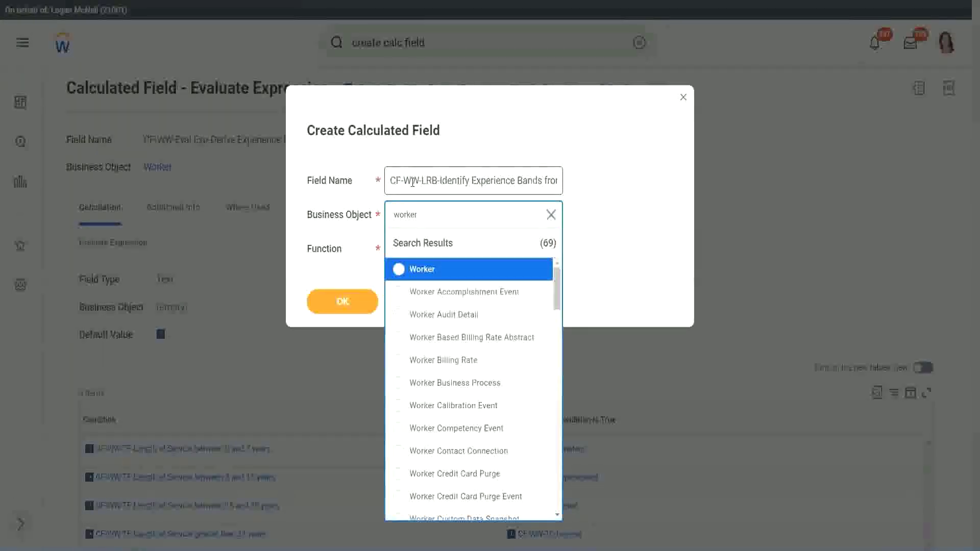
key(Return)
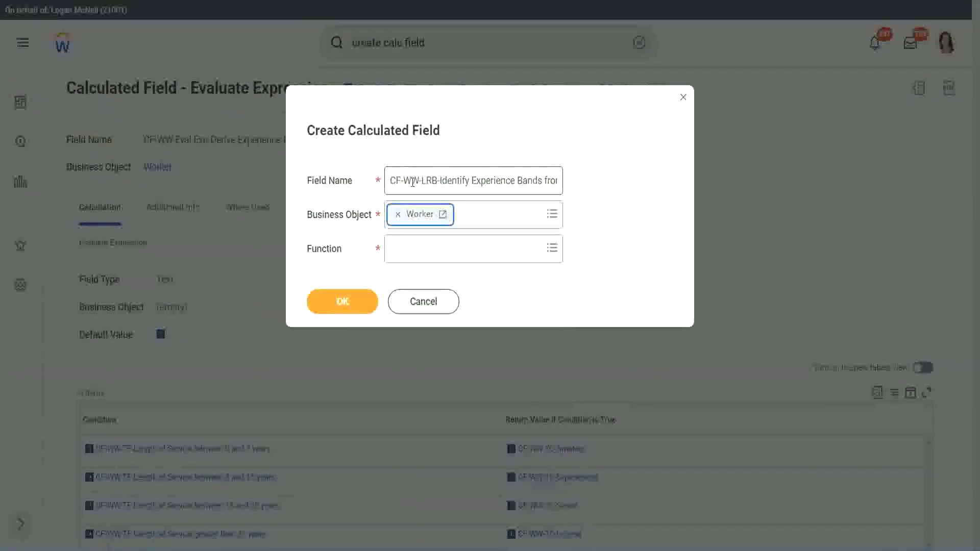
key(Tab)
text(tri)
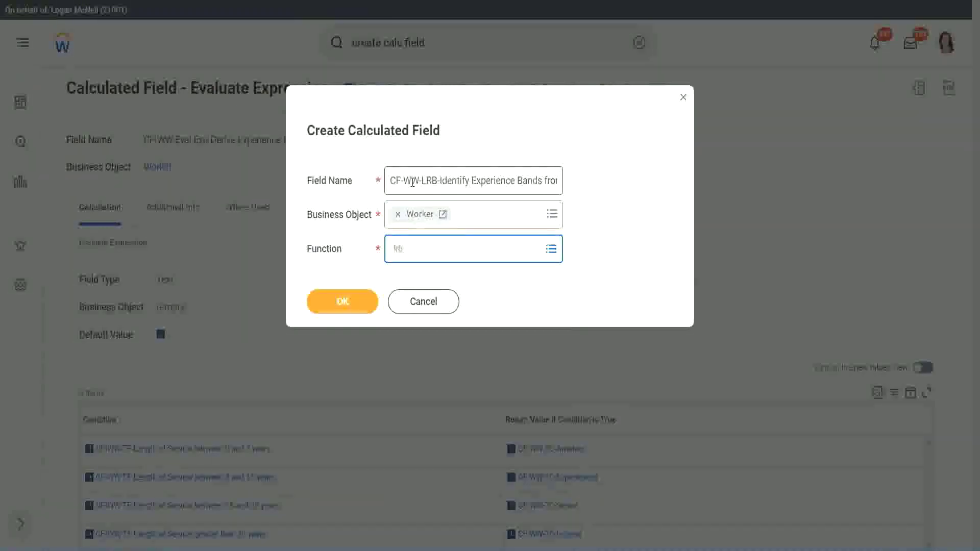
key(Return)
key(Return)
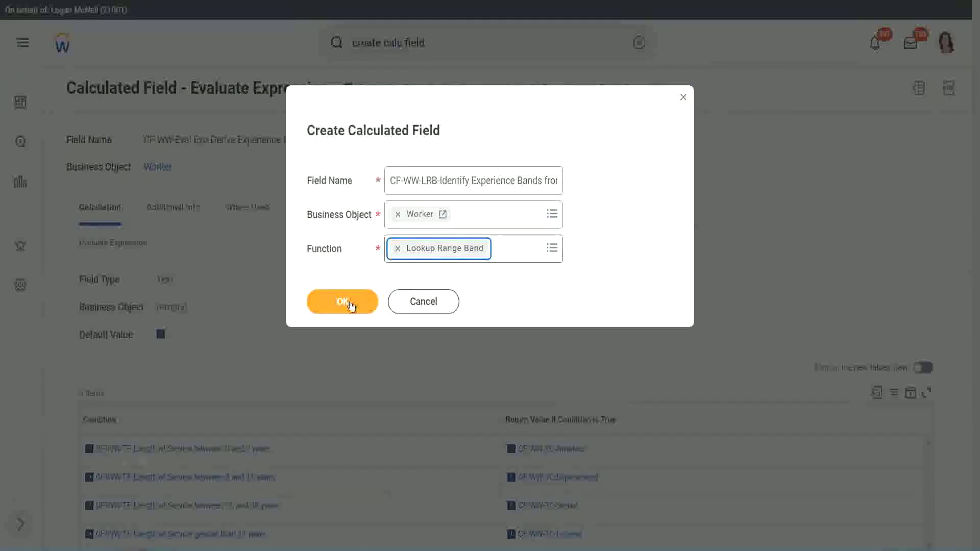
click(350, 301)
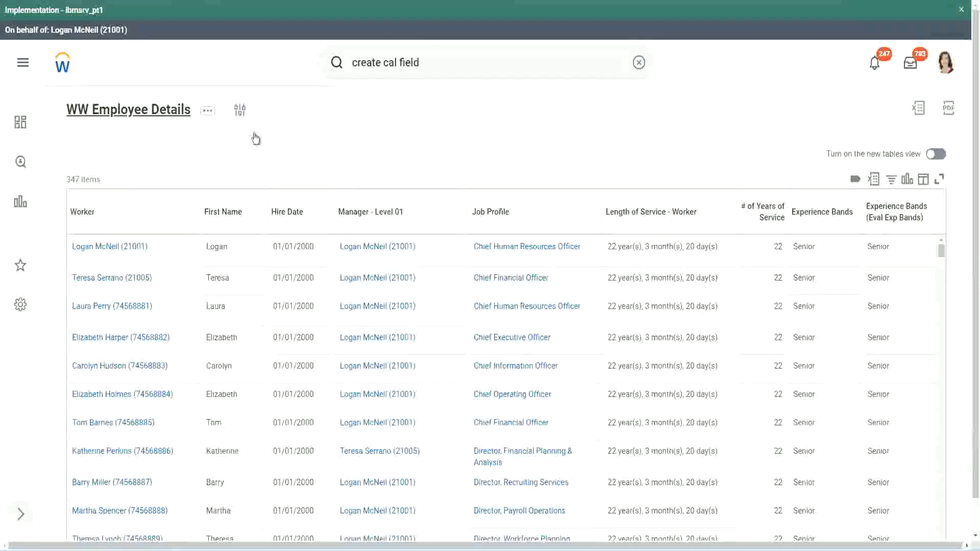
Copy the CF-WW-Convert Text To Number field's name from the report's Columns tab.
click(314, 318)
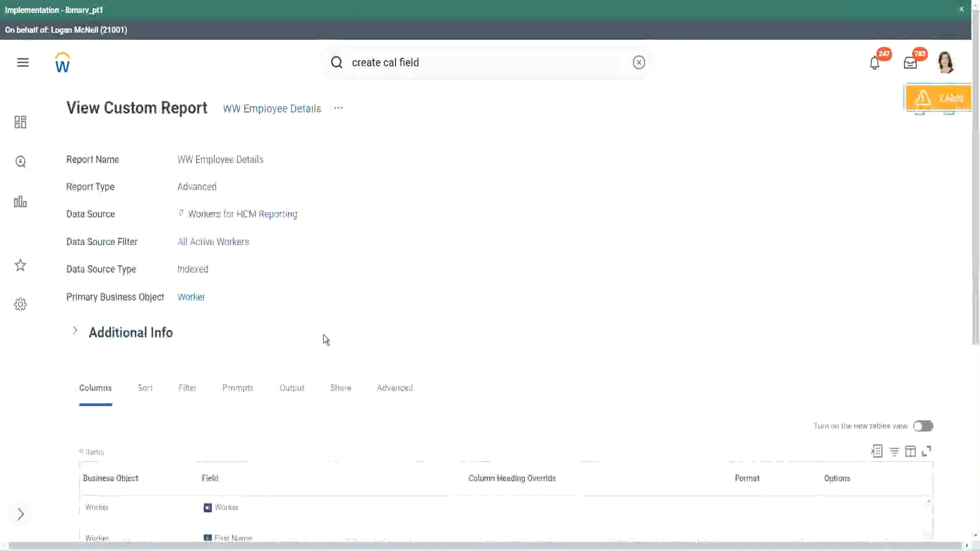
scroll(261, 337, down, 5)
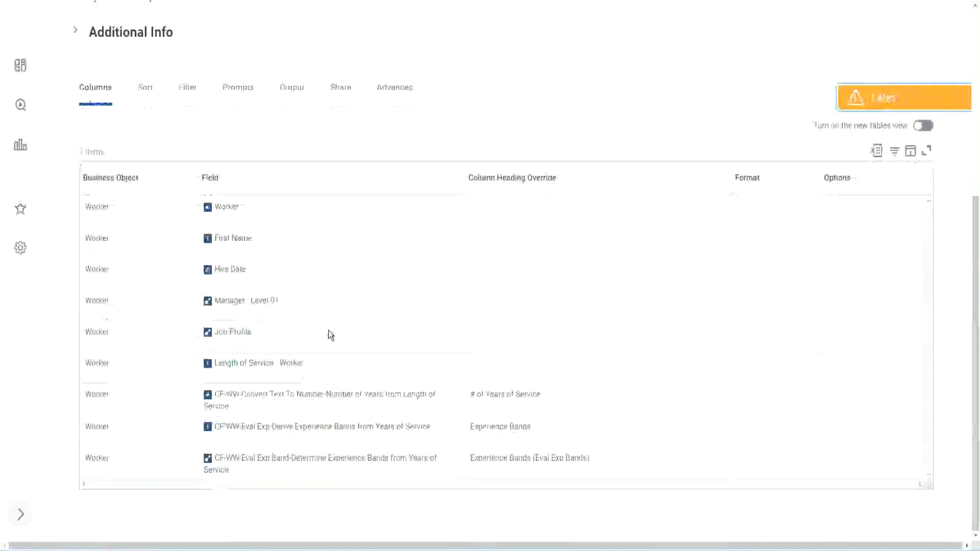
click(307, 402)
right_click(311, 400)
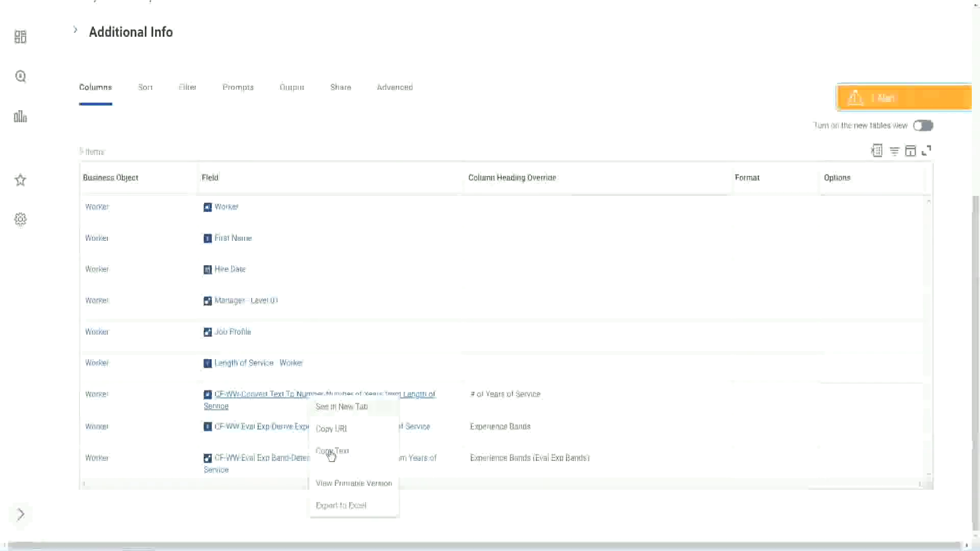
click(332, 452)
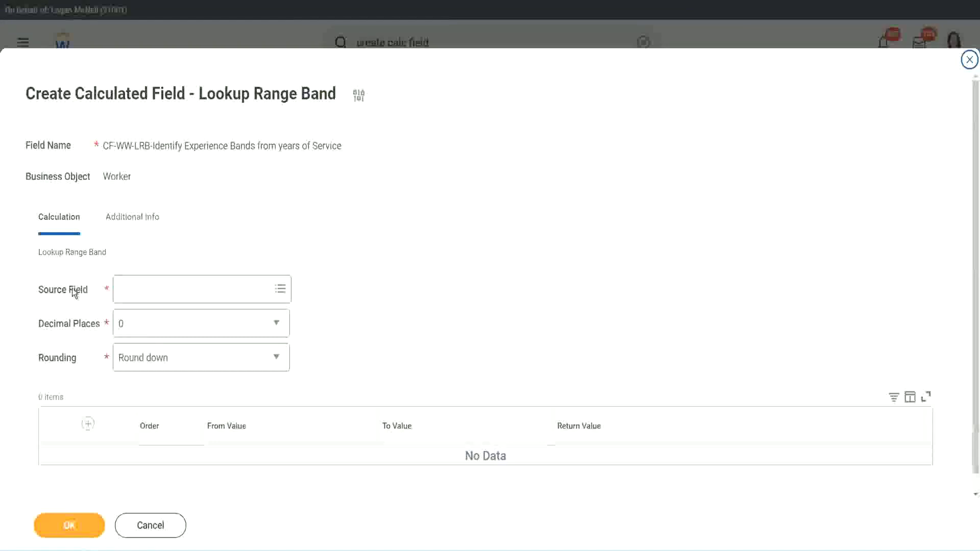
Set Number of Years from Length of Service as the source field, keeping 0 decimal places.
click(152, 289)
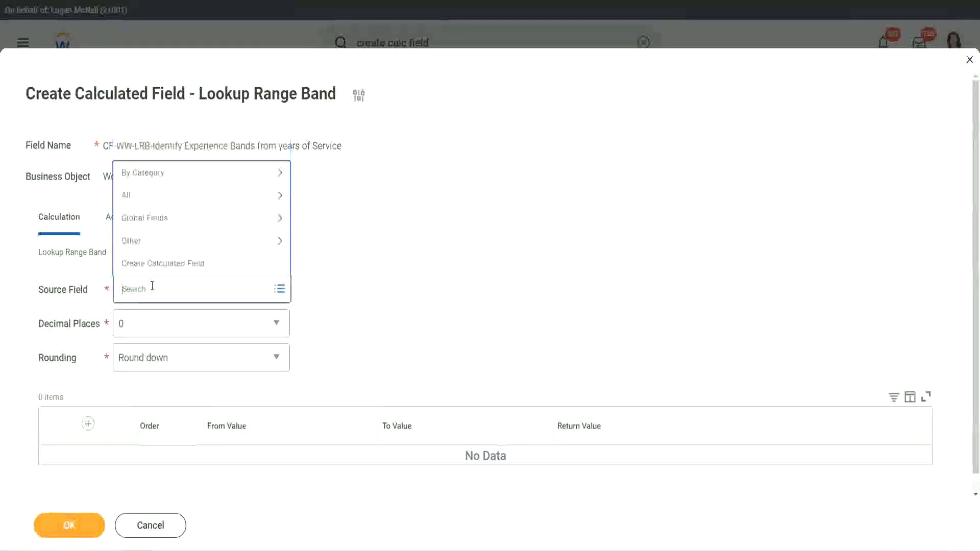
text(Number of Years from Length of Service)
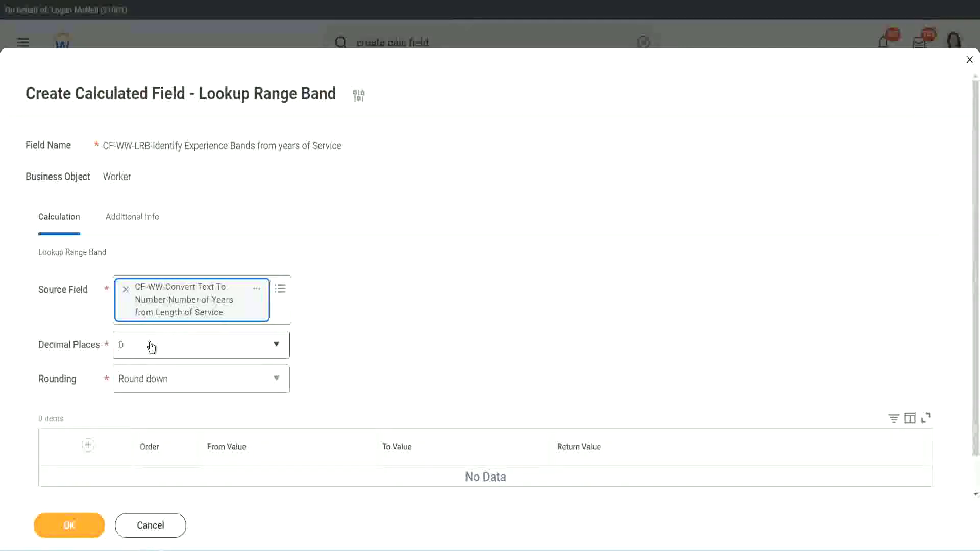
click(192, 351)
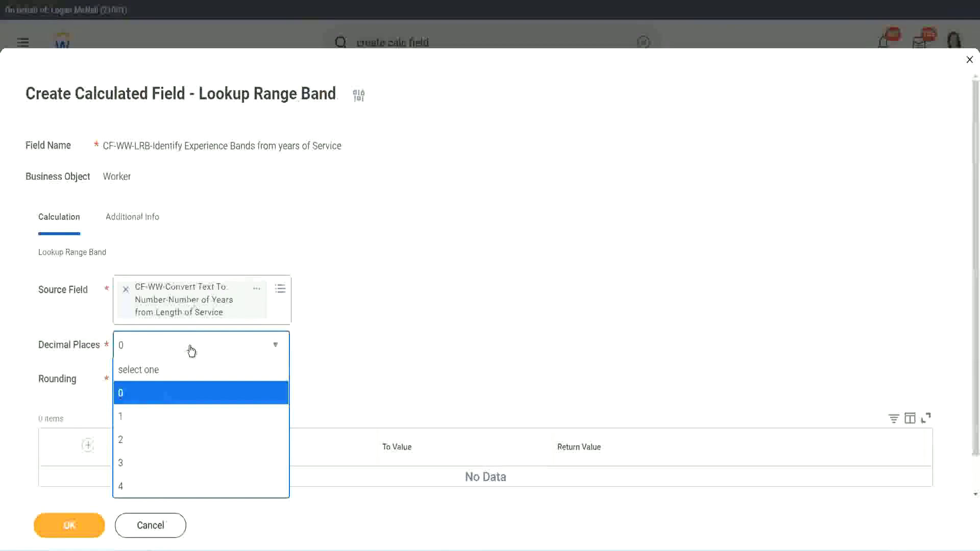
click(383, 334)
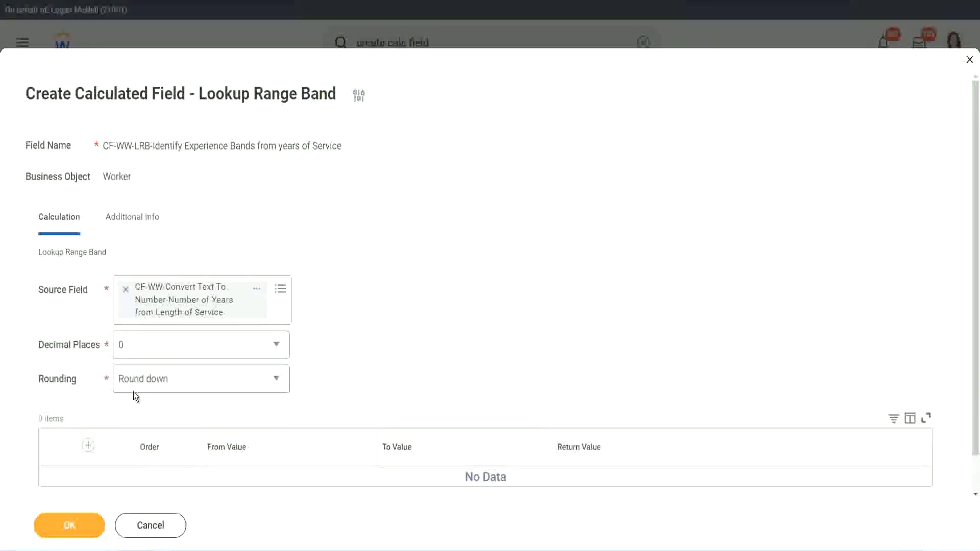
Change the Rounding option from Round down to Round.
click(157, 382)
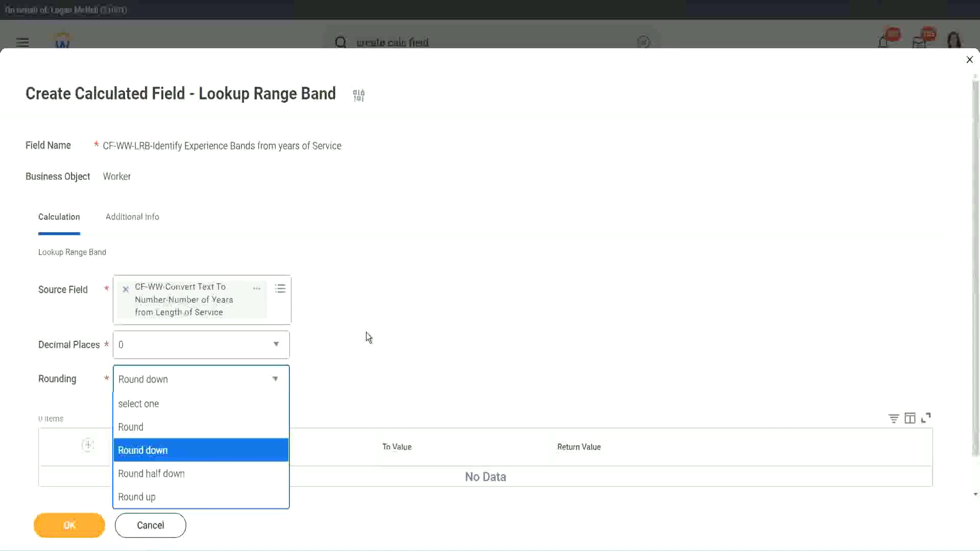
click(344, 377)
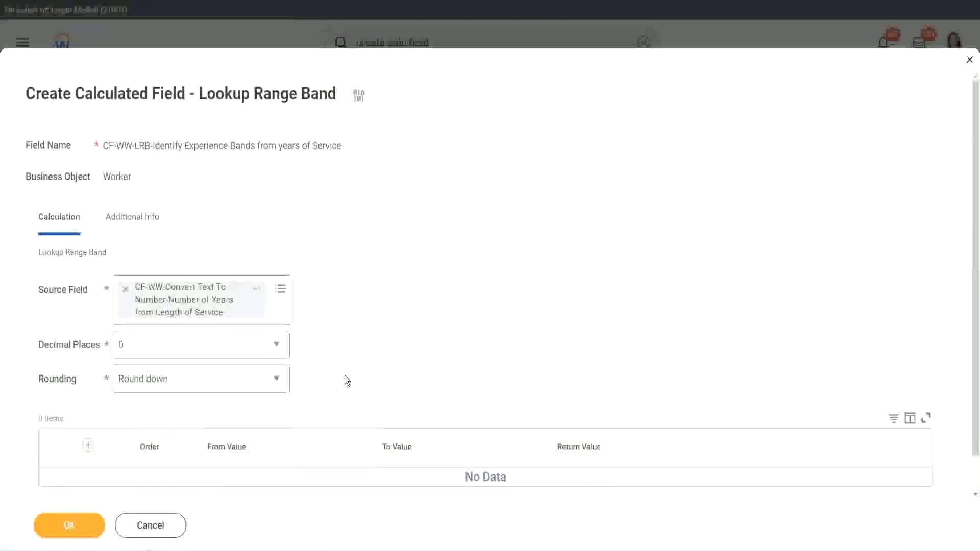
click(164, 378)
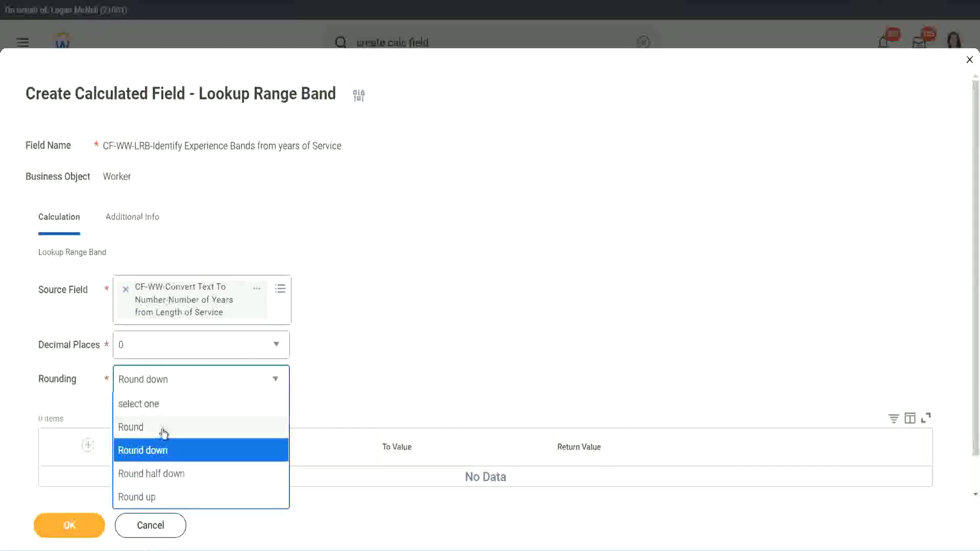
click(163, 425)
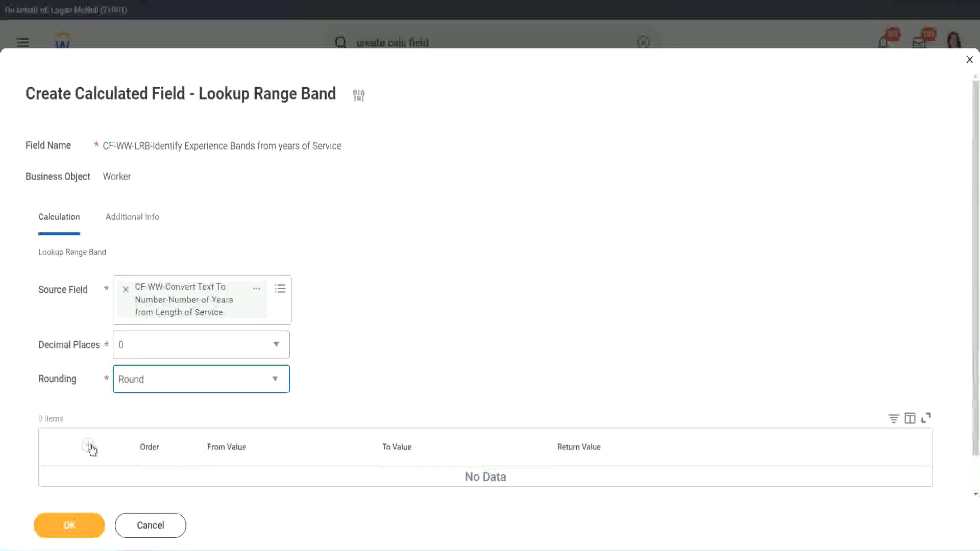
Add a band row mapping From 0 To 7 years to the return value Amateur.
click(390, 353)
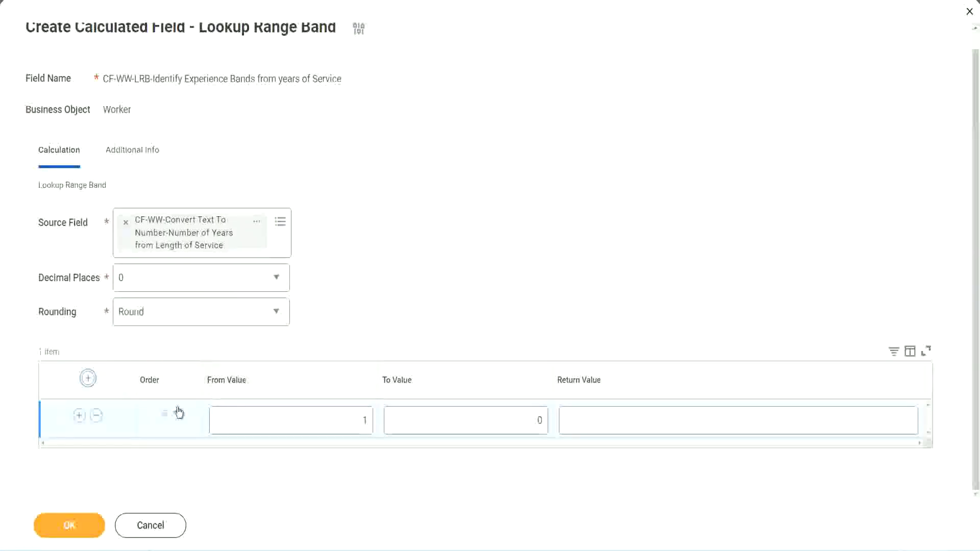
click(361, 427)
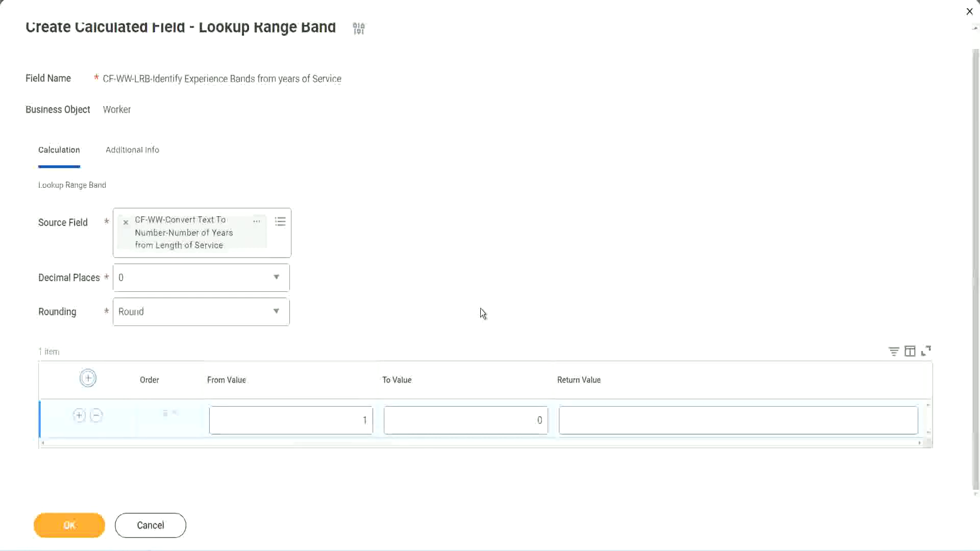
double_click(360, 421)
text(0)
key(Tab)
text(7)
key(Tab)
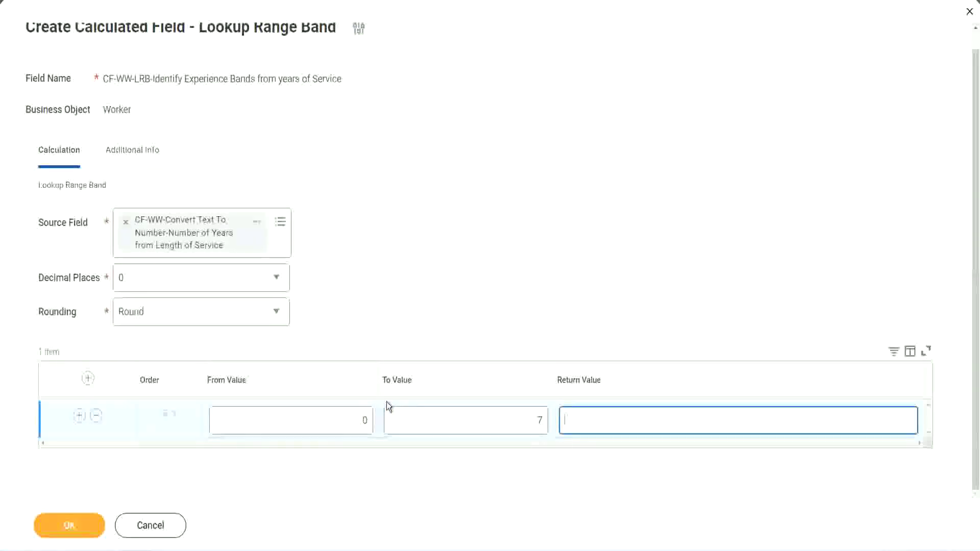
text(Amateur)
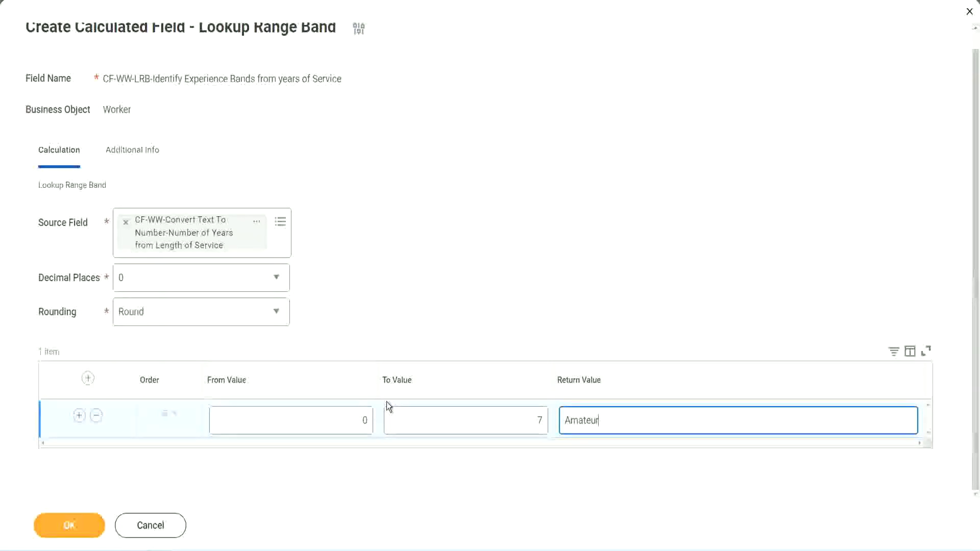
click(343, 419)
click(528, 418)
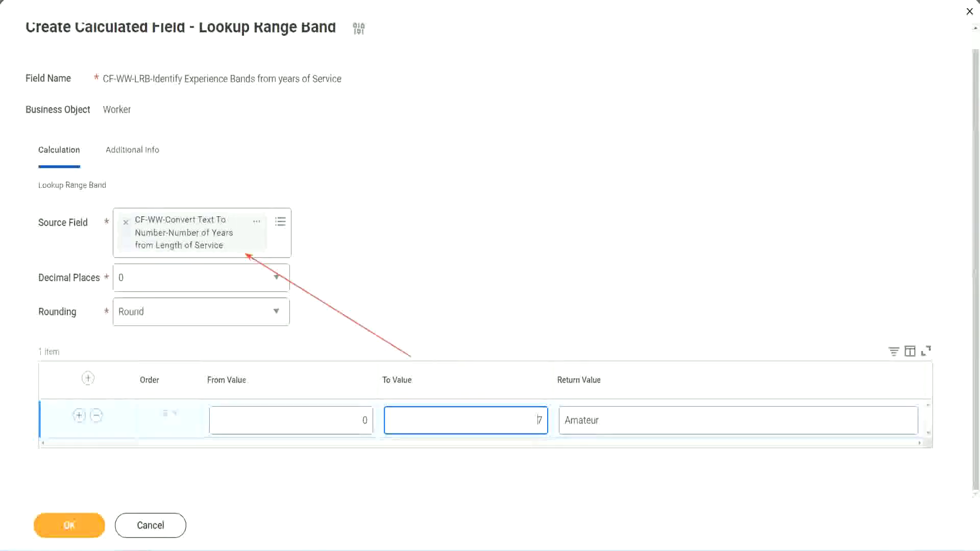
Add a second band mapping 8–15 years to Experienced.
click(79, 415)
text(8)
drag(360, 458, 375, 462)
click(533, 423)
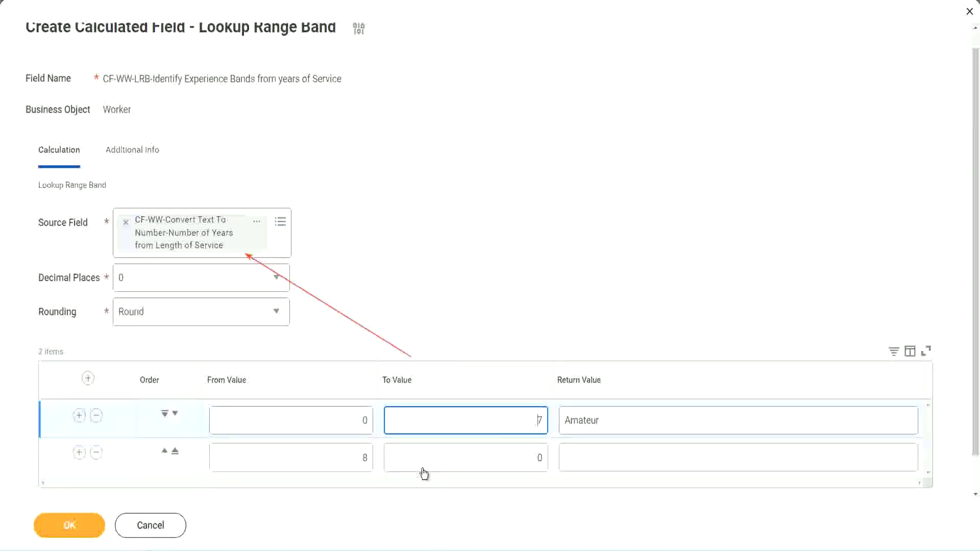
double_click(354, 458)
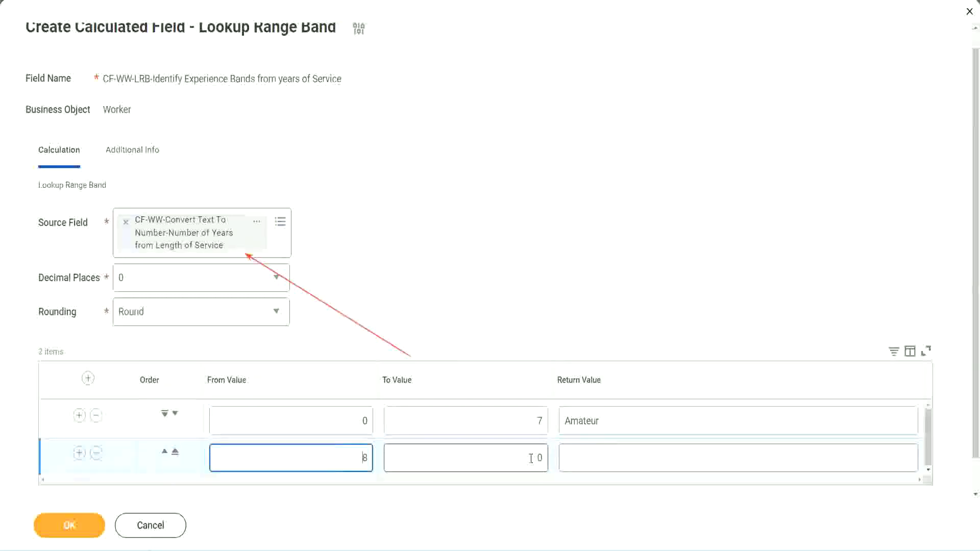
click(531, 458)
key(BackSpace)
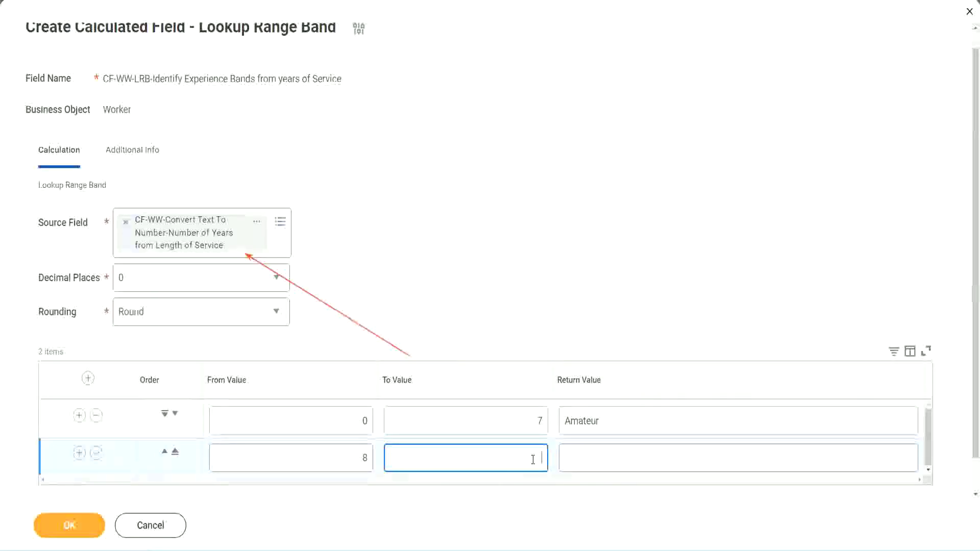
text(515)
click(604, 456)
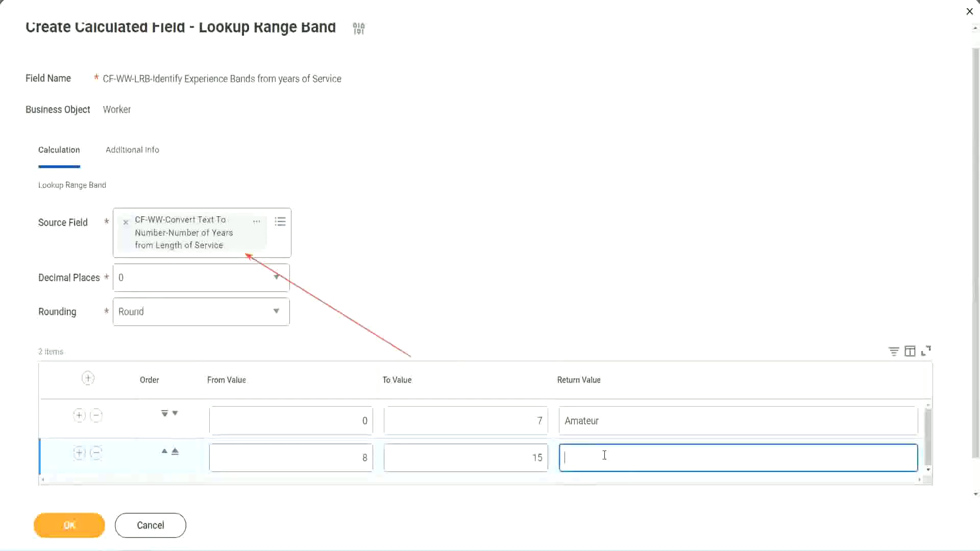
text(Experienced)
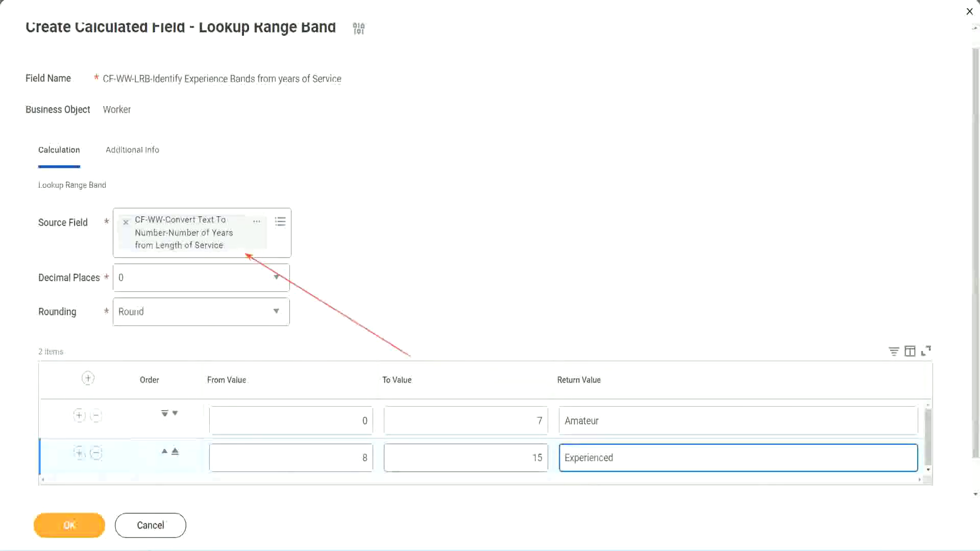
click(80, 456)
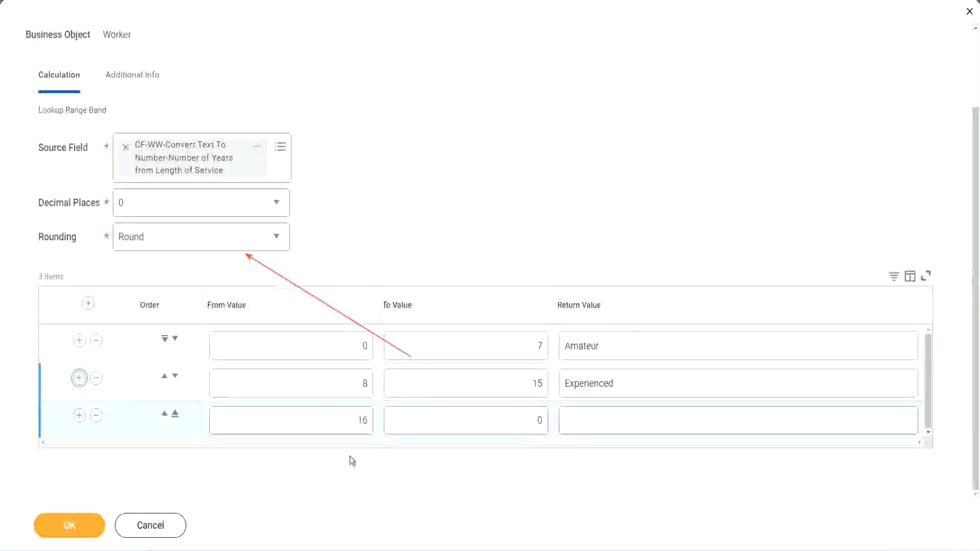
Add a third band mapping 16–30 years to Senior.
click(329, 425)
text(16)
click(444, 423)
click(492, 421)
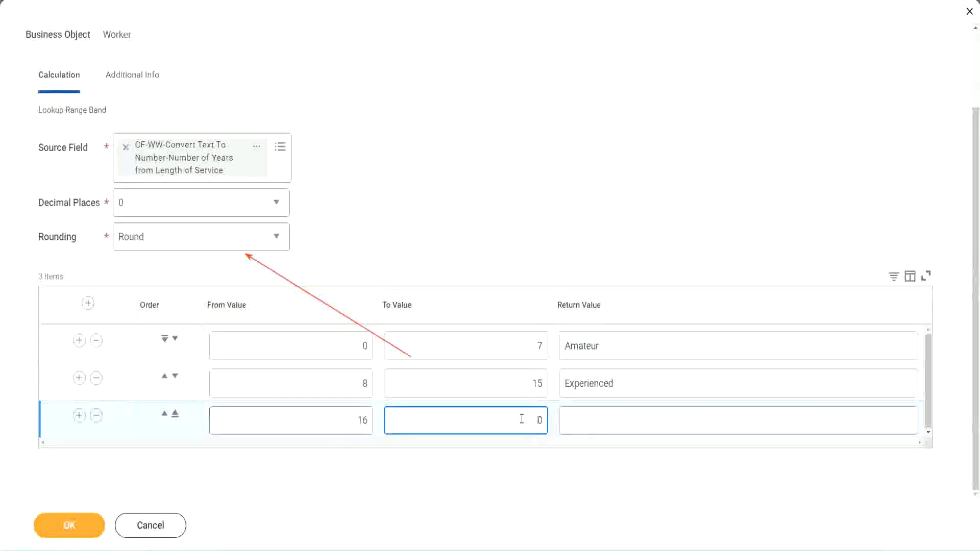
text(3)
key(Tab)
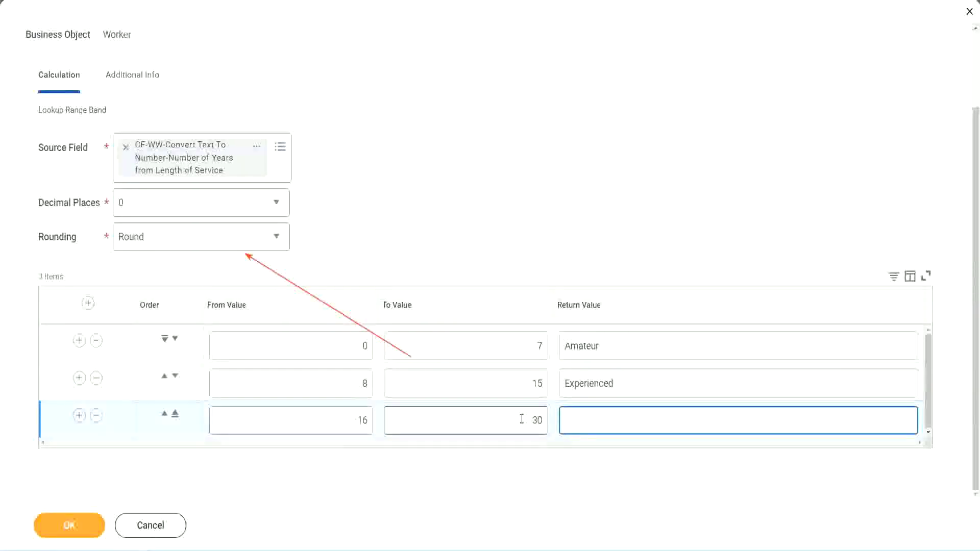
text(L)
text(Senior)
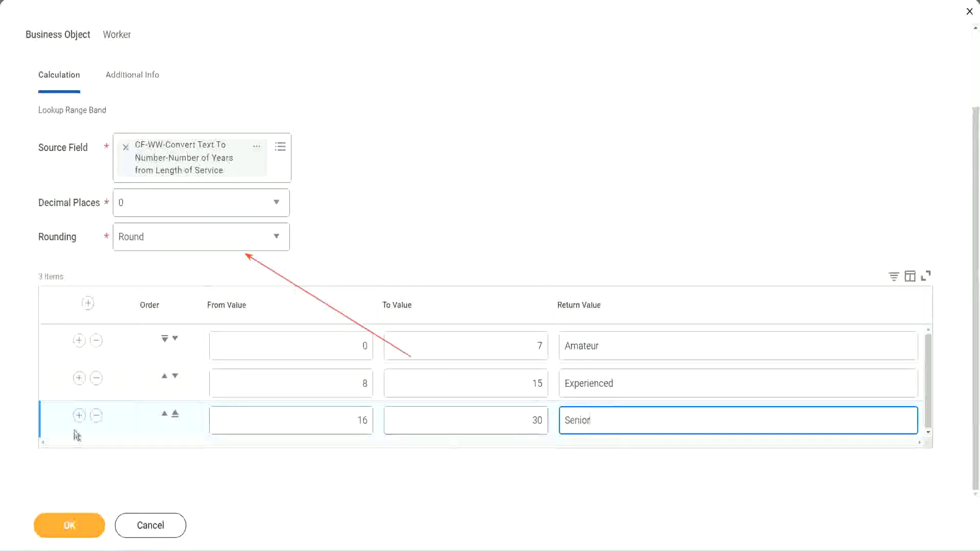
Add a fourth band row mapping From 31 To 1000 years to Legend.
click(79, 415)
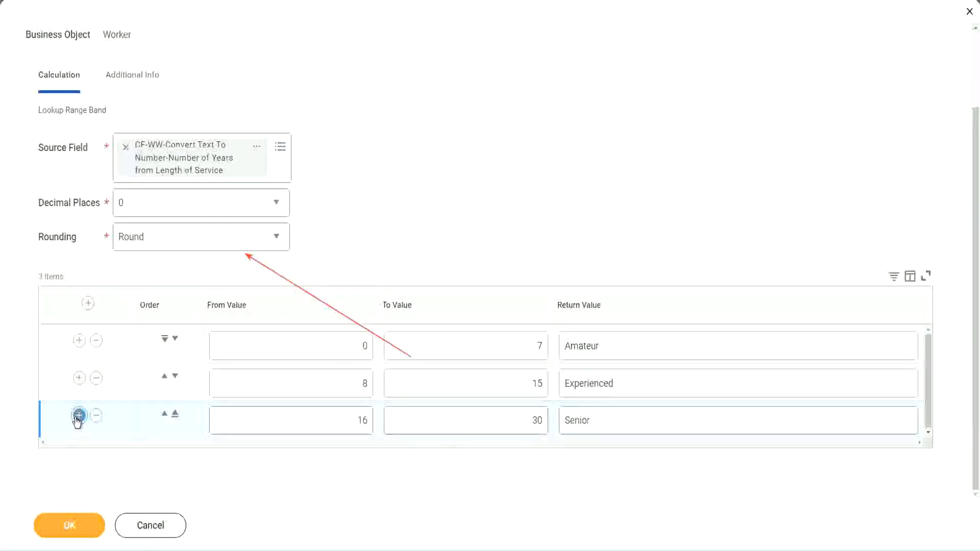
click(318, 421)
double_click(363, 421)
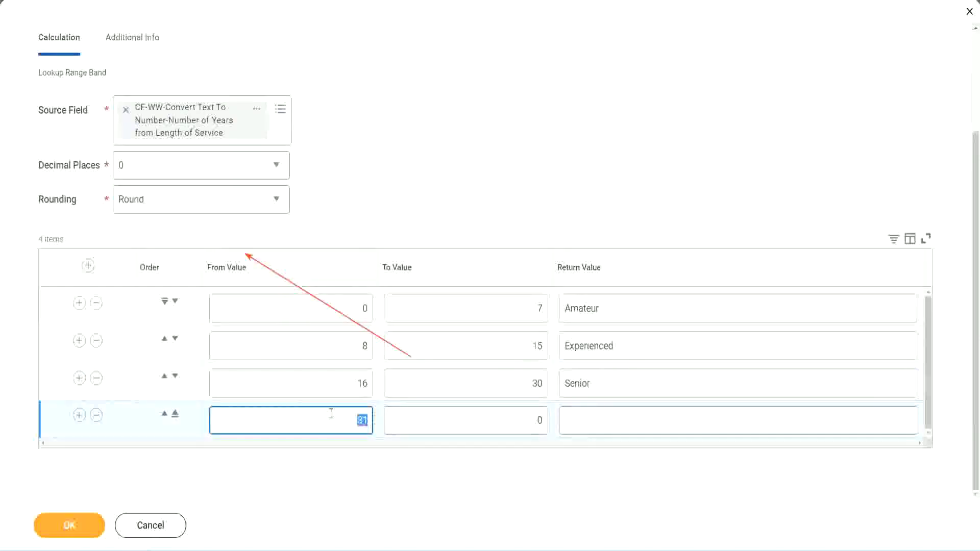
click(356, 421)
click(527, 420)
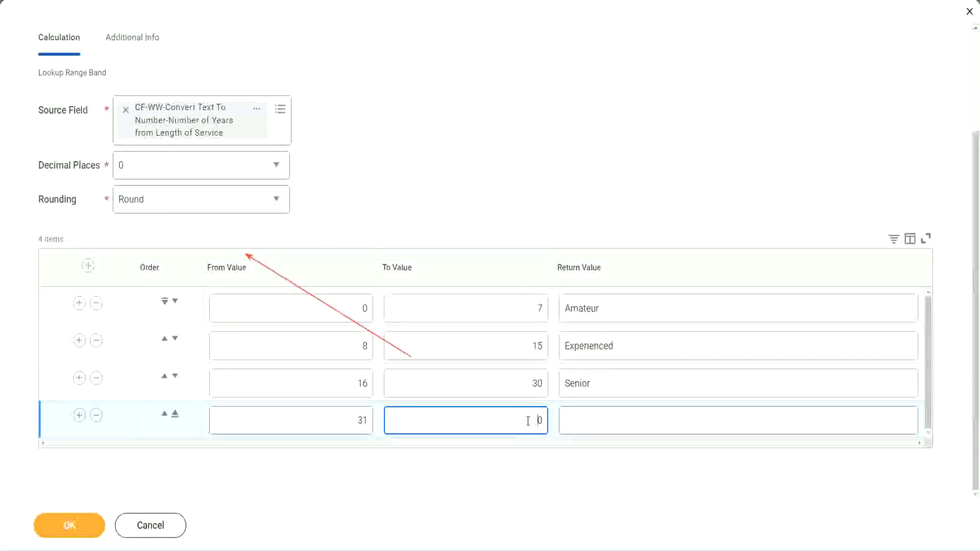
text(1000)
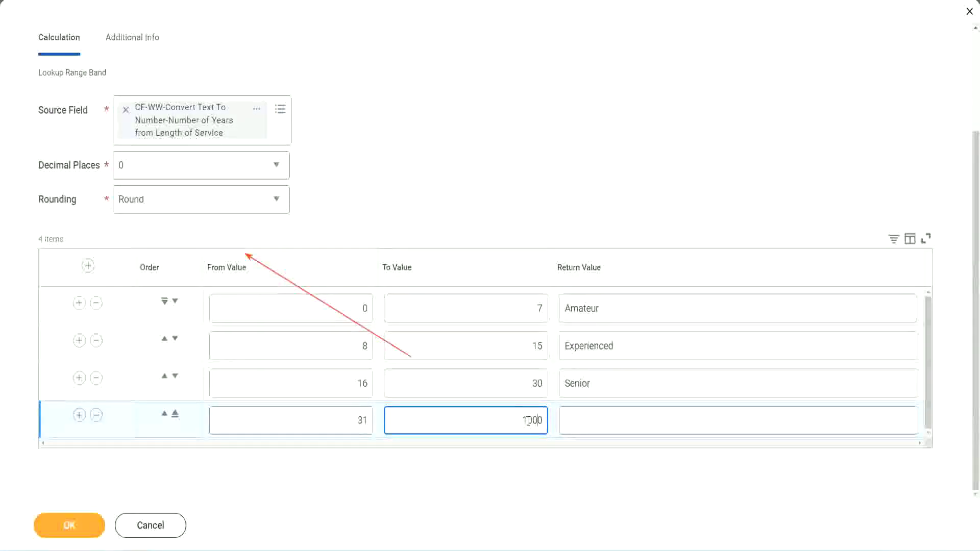
click(570, 422)
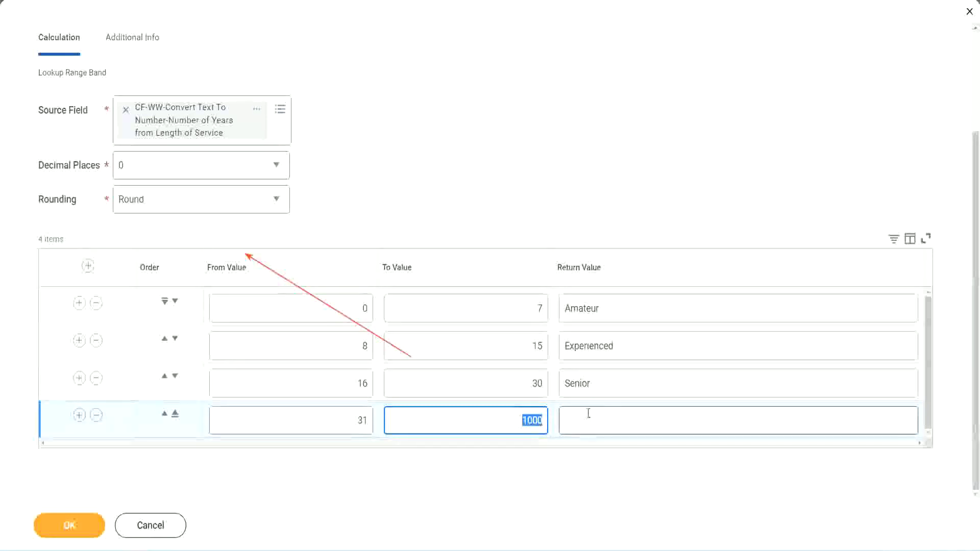
click(529, 420)
double_click(533, 420)
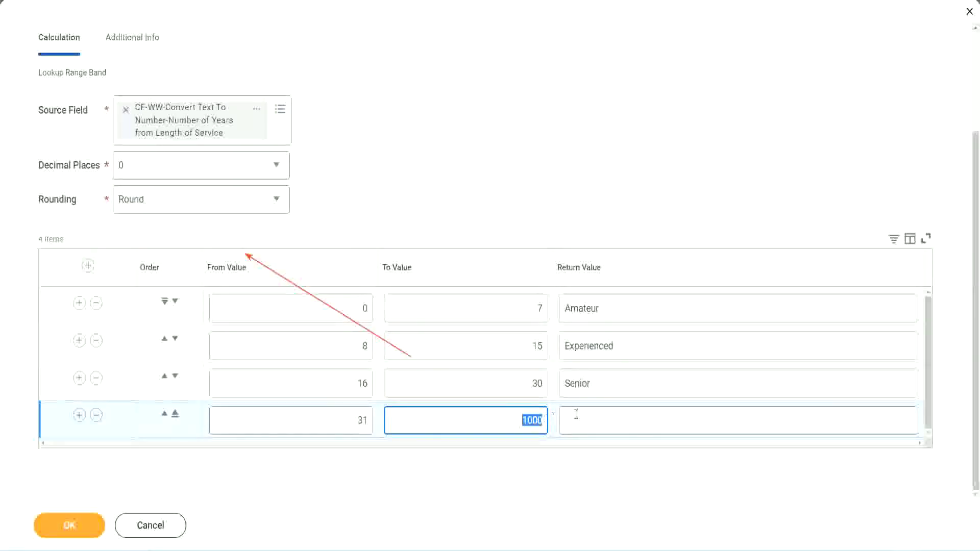
click(612, 421)
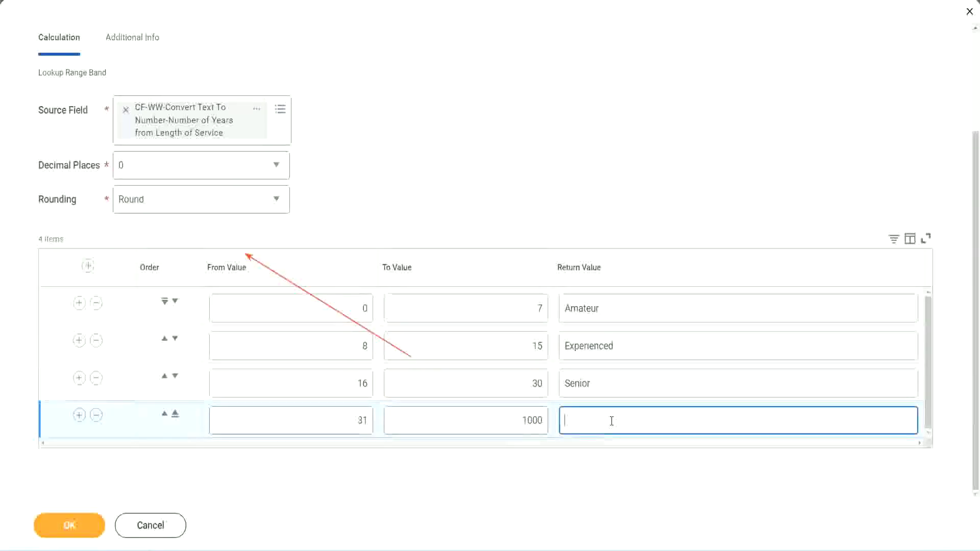
text(Legend)
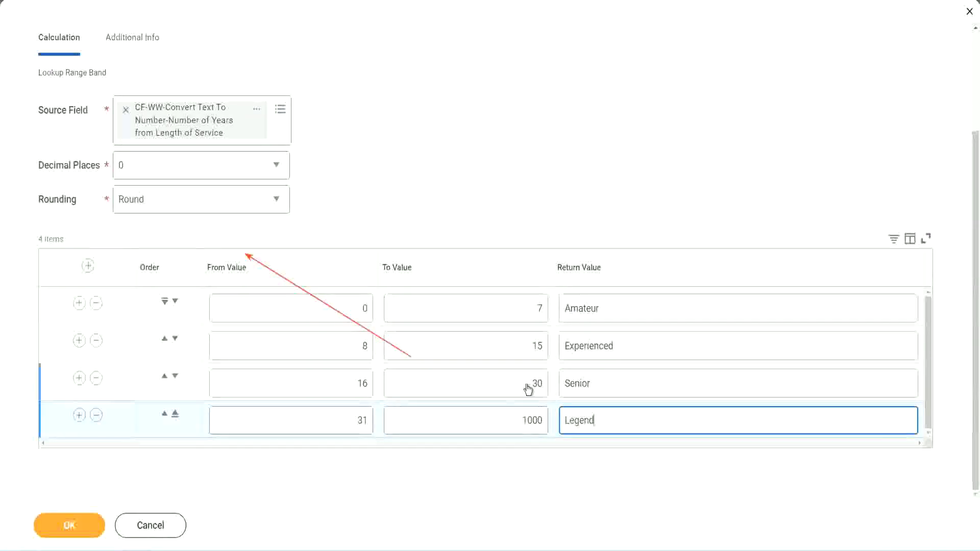
click(456, 169)
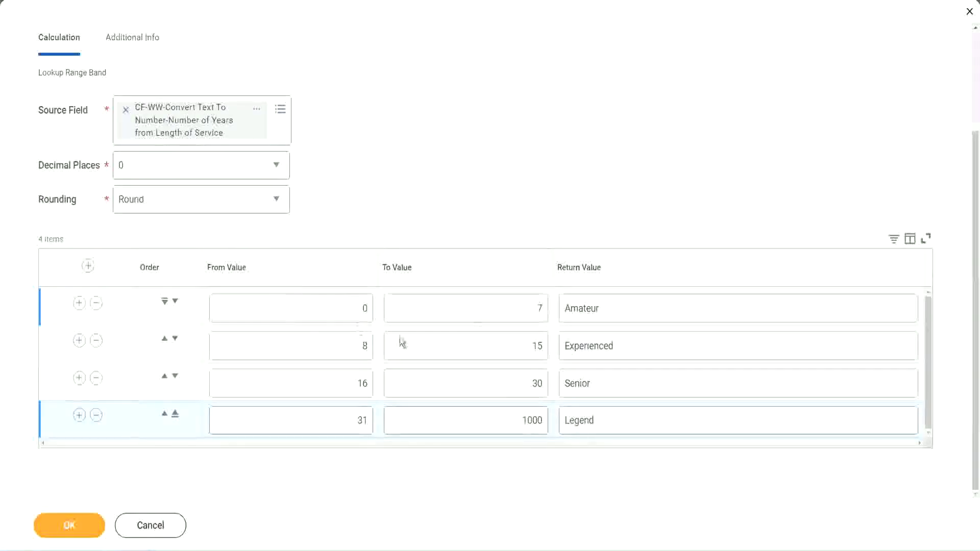
Review the four bands, Amateur through Legend, then save the calculated field with OK.
double_click(636, 308)
key(Tab)
key(Tab)
key(Tab)
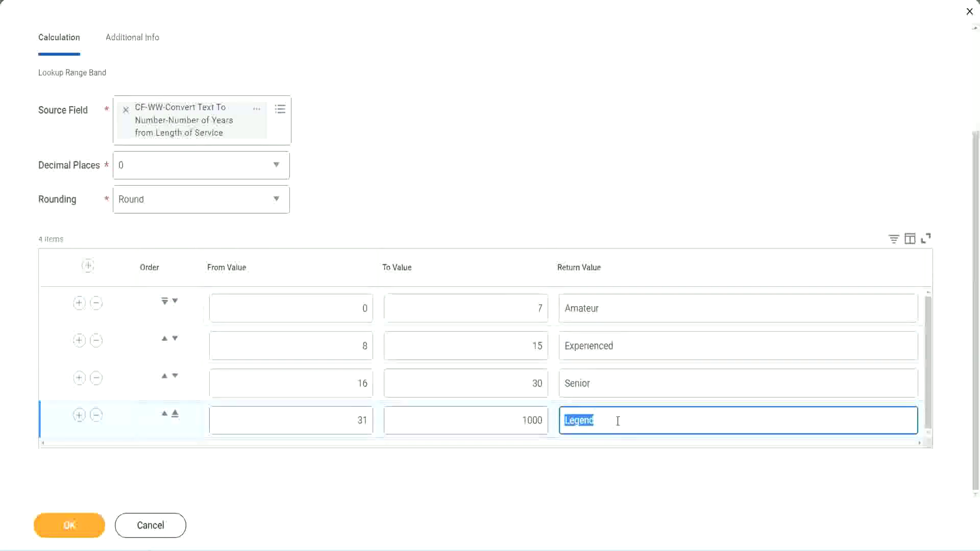
click(314, 308)
click(460, 308)
key(Tab)
key(Tab)
key(Tab)
key(Tab)
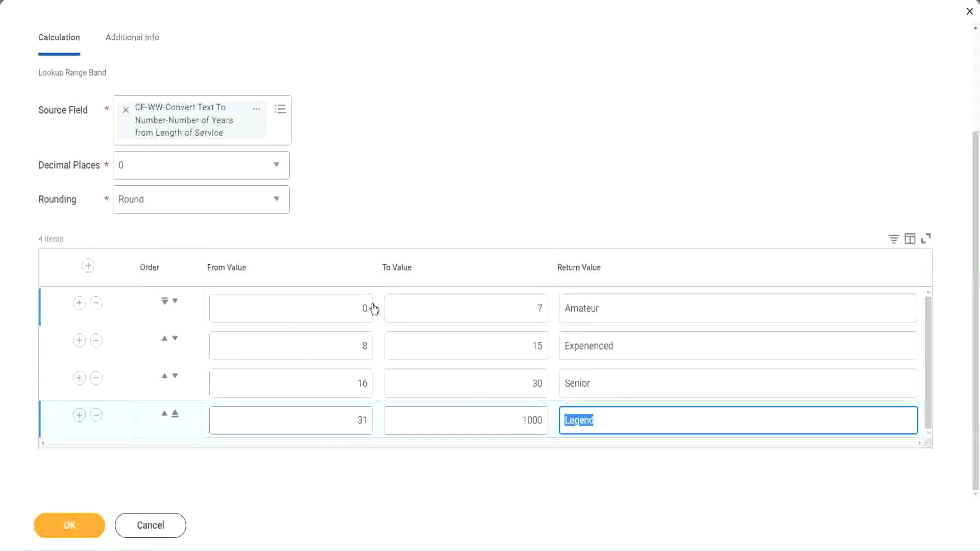
click(452, 217)
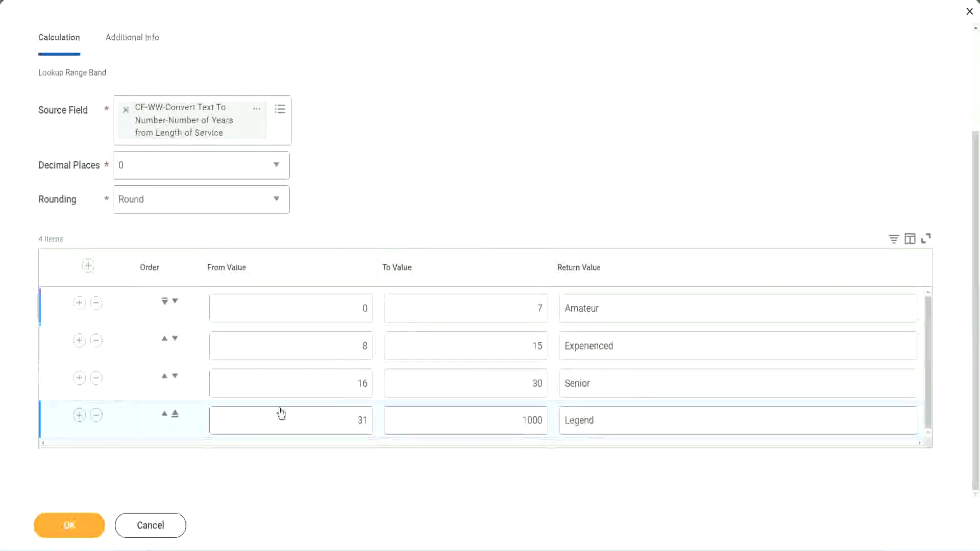
click(67, 525)
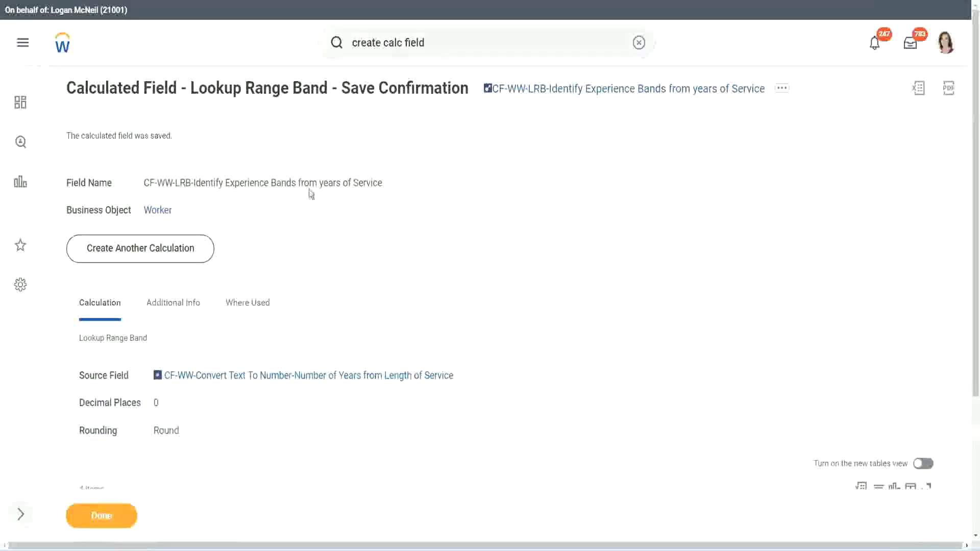
right_click(571, 92)
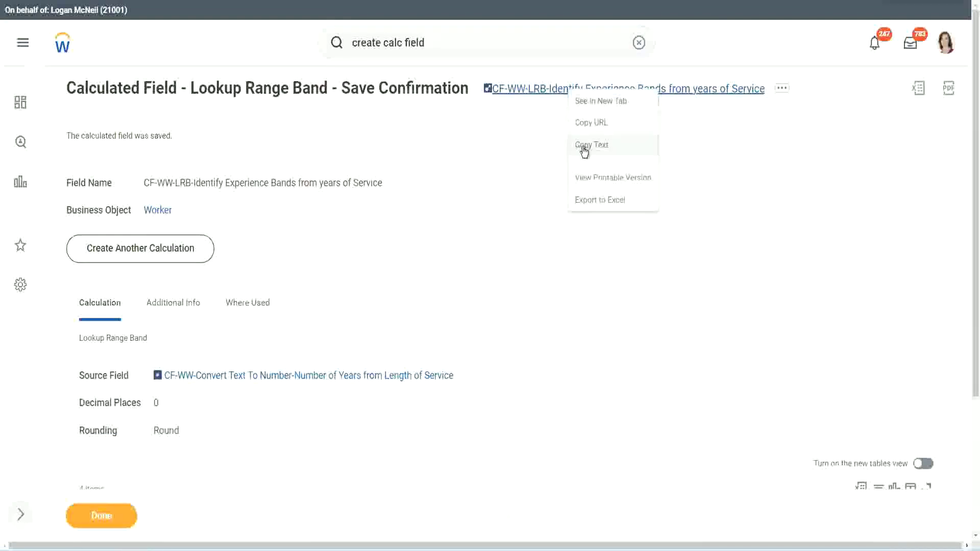
click(577, 151)
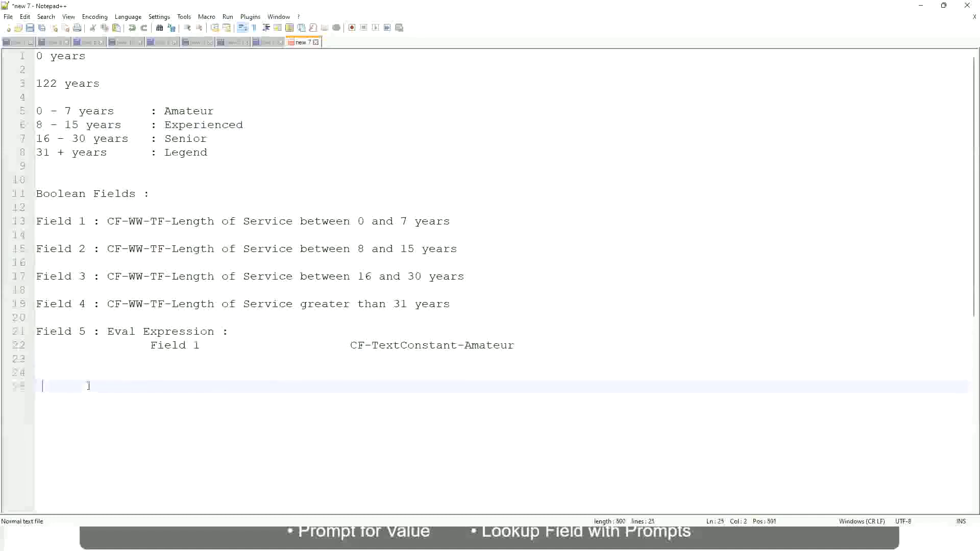
Add a tab-spaced '10,000 USD 1,000,000 USD' range line, leaving a blank line after it.
key(Return)
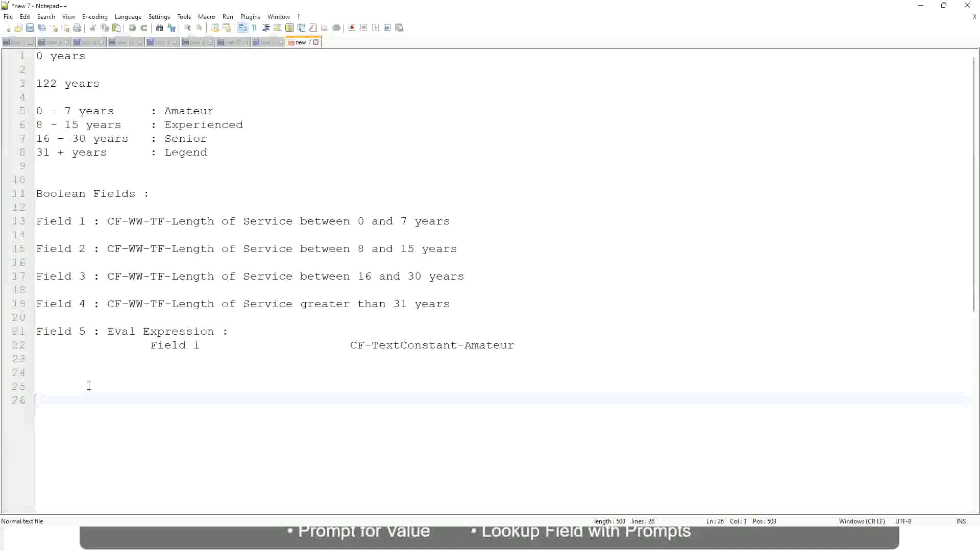
text(10,000 USD)
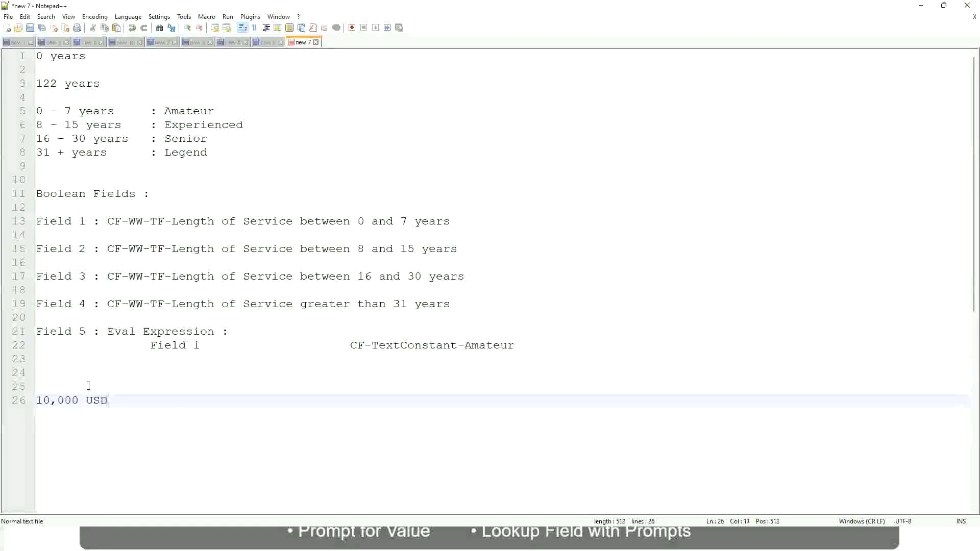
key(Tab)
key(Tab)
key(Tab)
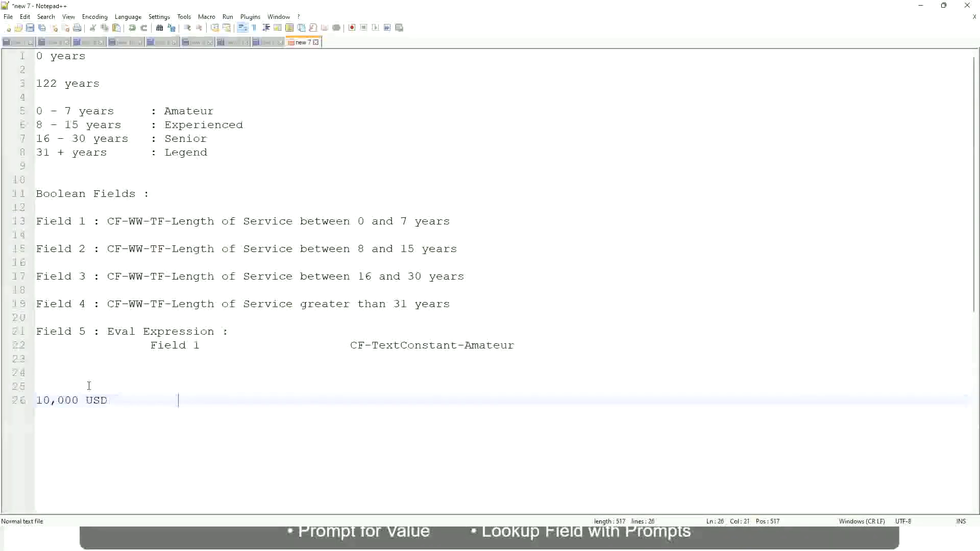
key(Tab)
key(Tab)
text(1,000,000)
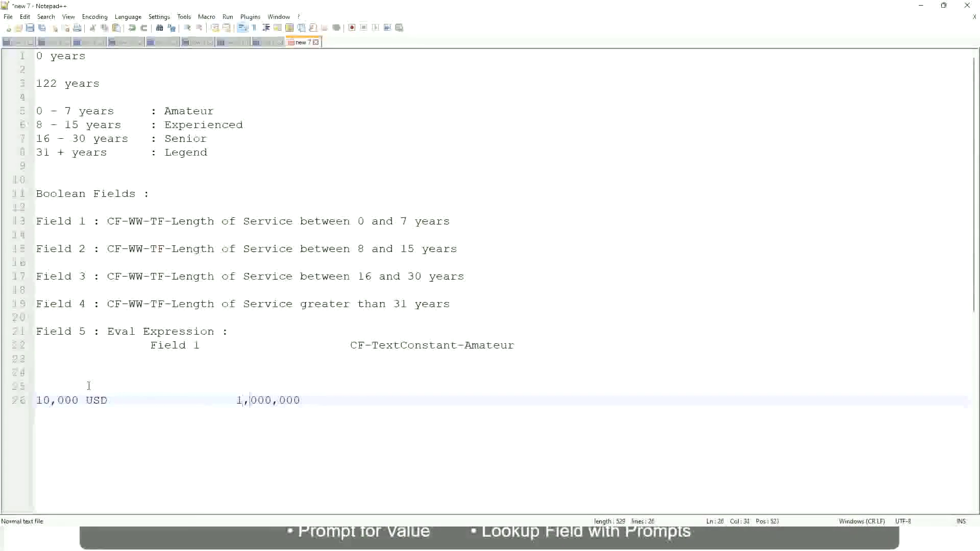
double_click(260, 400)
key(Right)
key(Right)
key(Right)
key(Right)
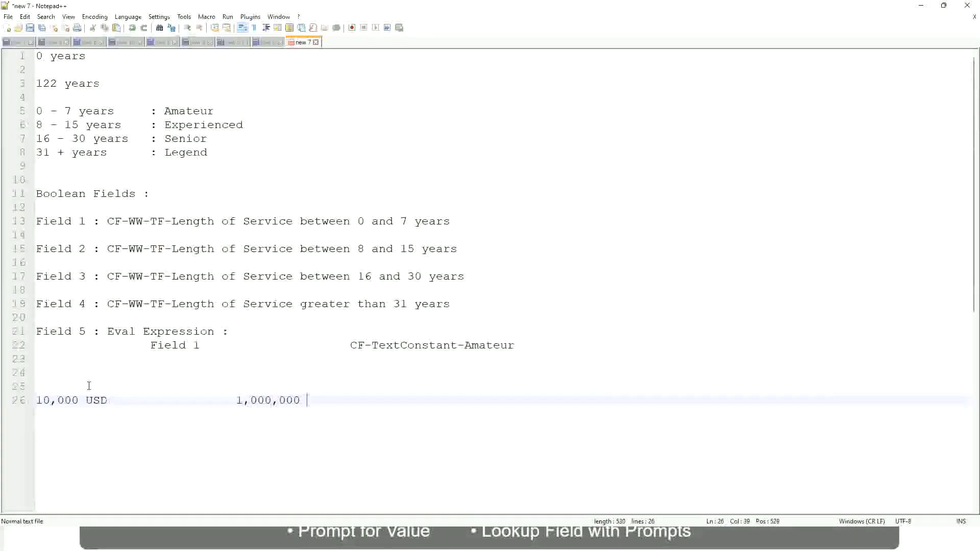
text(USD)
key(Return)
key(Return)
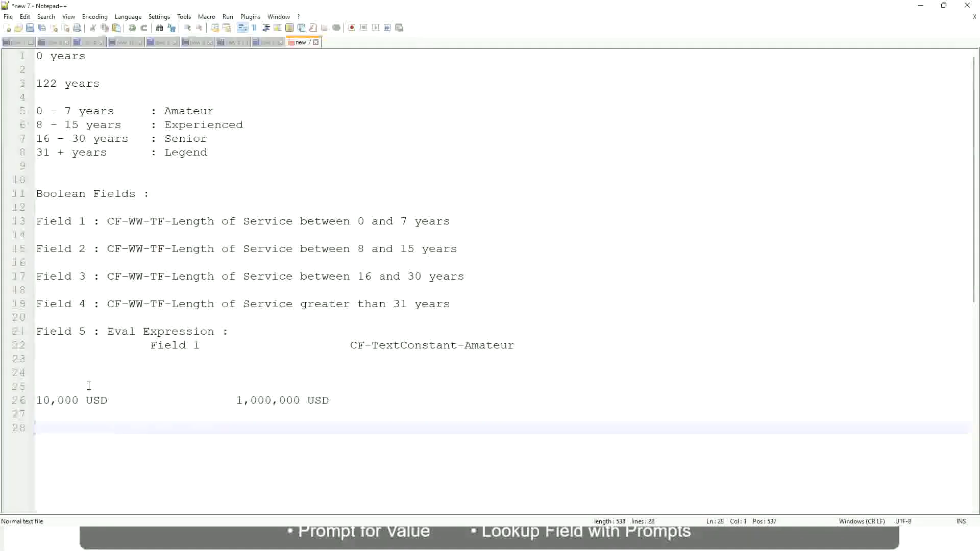
text(10)
text( - 50)
text(,000)
Type the tab-aligned bands '10 - 50,000 : Low', '50,001 - 150,000 : Medium' and '> 150,000 : High'.
key(Tab)
key(Tab)
key(Tab)
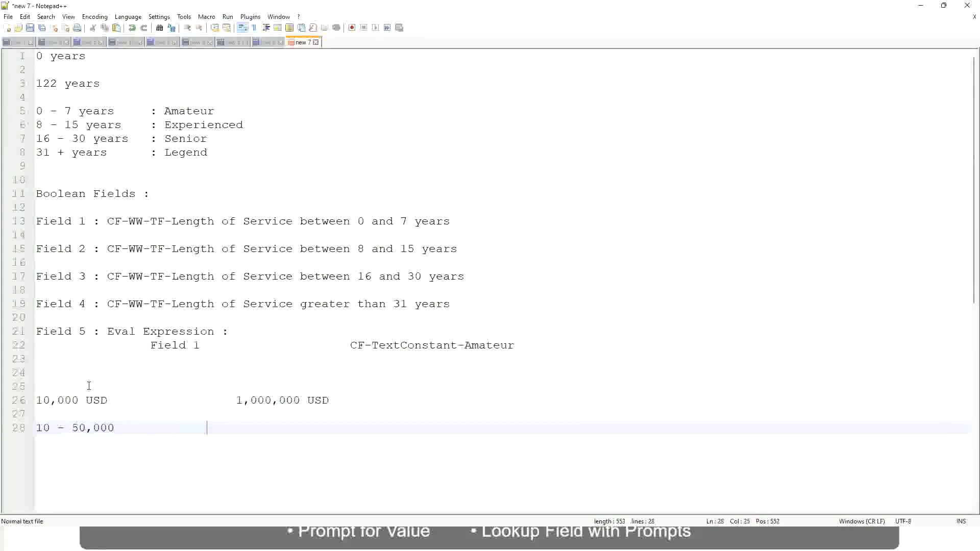
text(: Low)
key(Return)
key(Return)
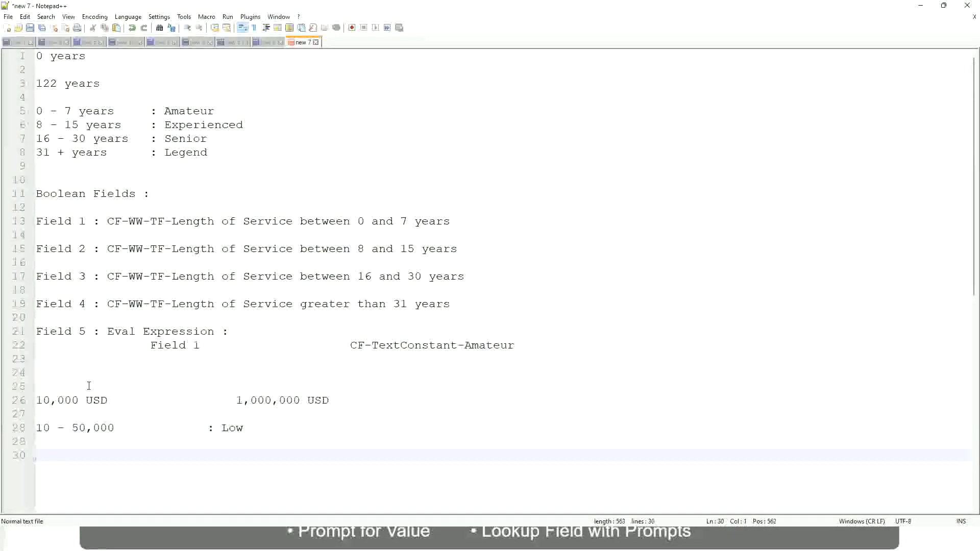
key(Up)
text(50,001 )
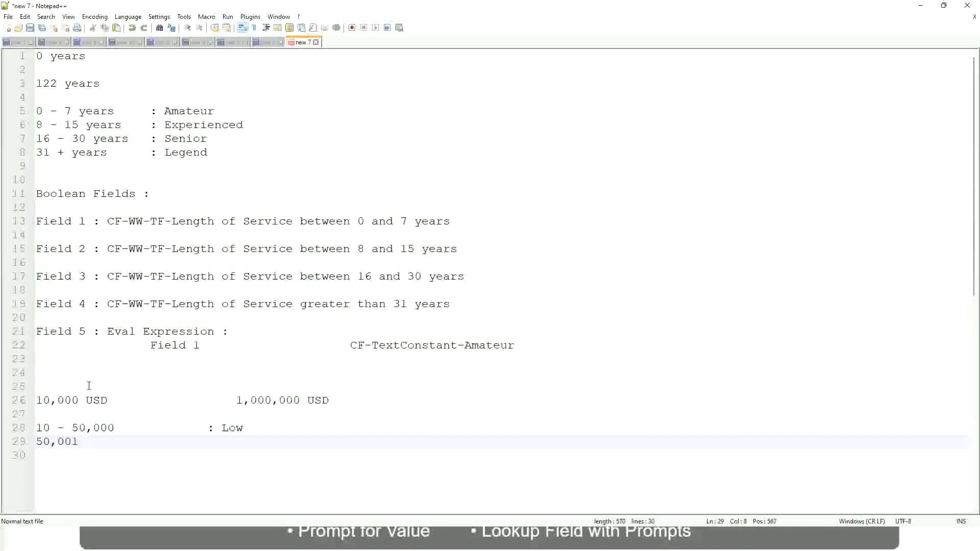
text(- 150)
text(,000)
key(Tab)
key(Tab)
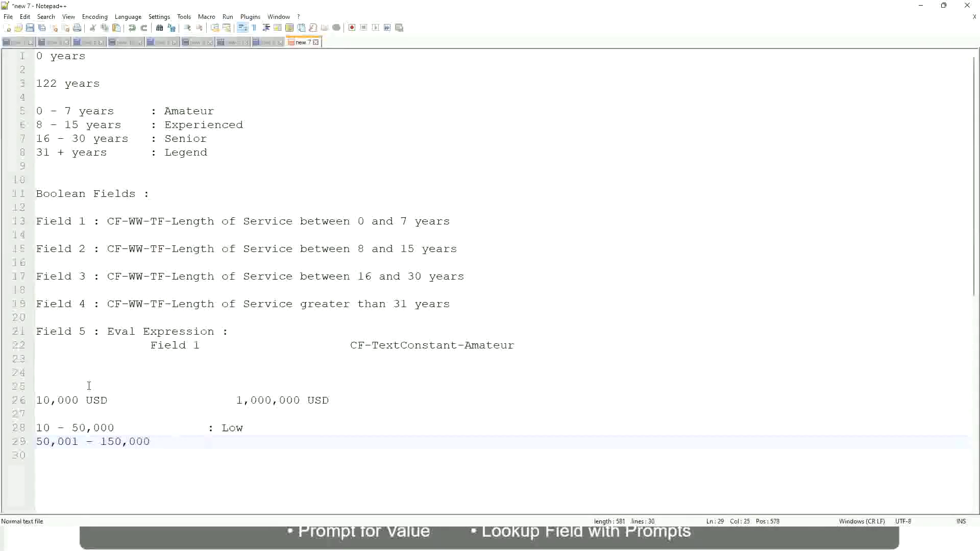
text(: Medium)
key(Return)
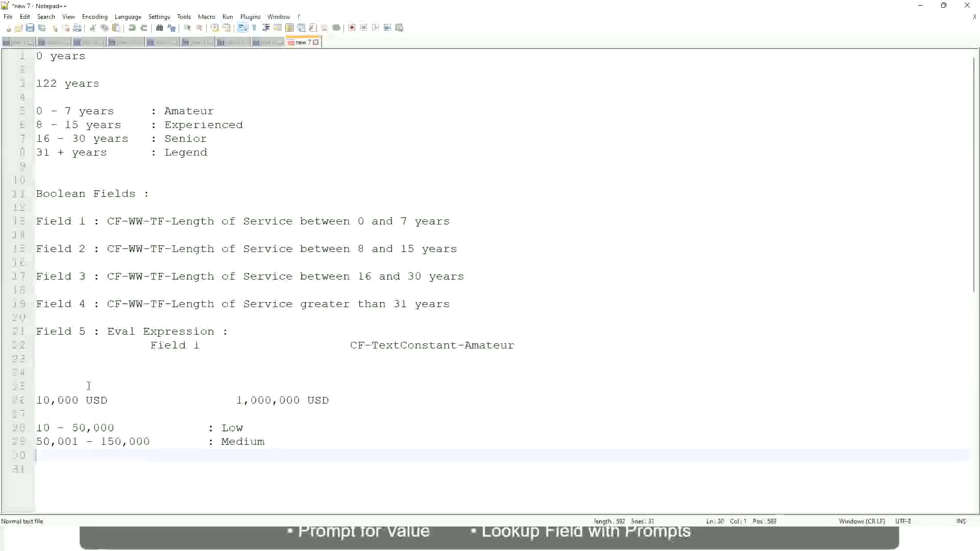
text(> 1)
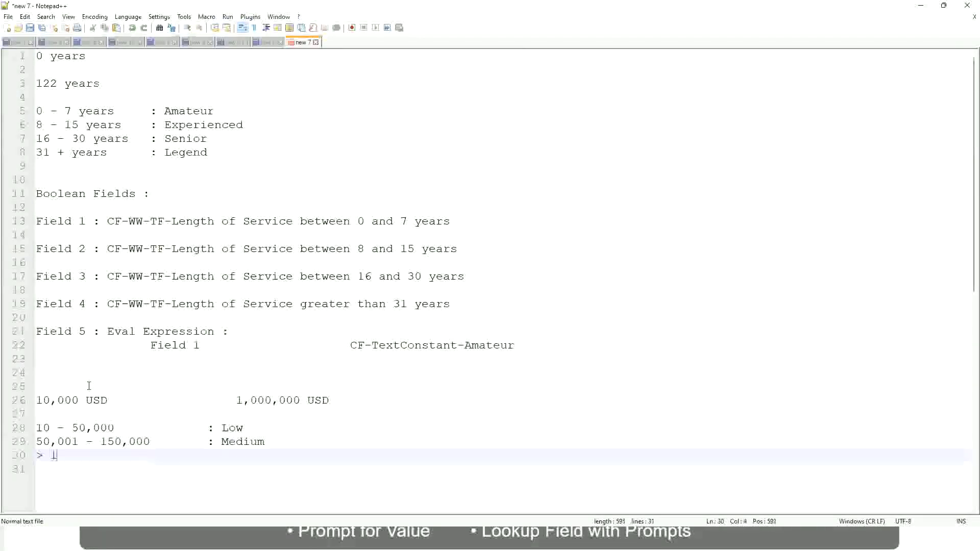
text(50,000		)
text(	: High)
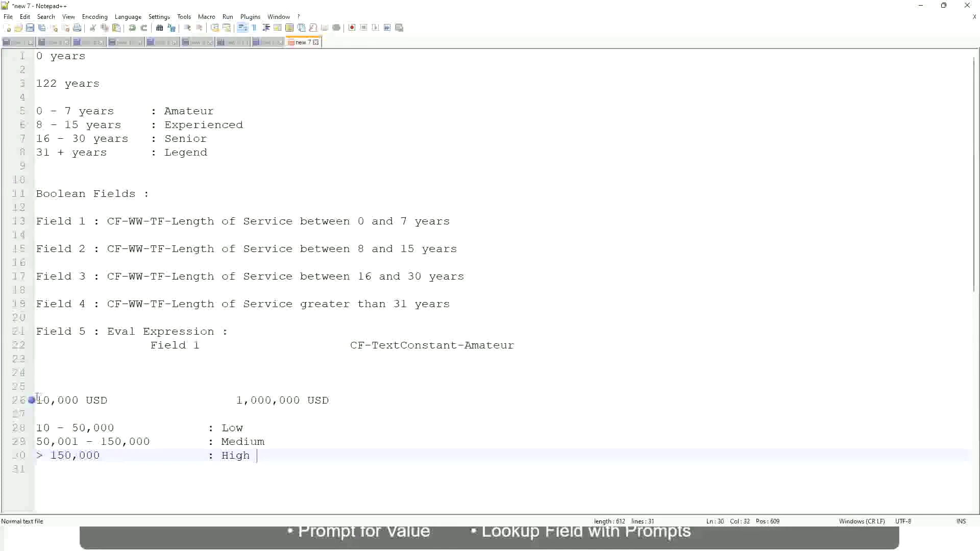
Bookmark line 26 with the 10,000 USD to 1,000,000 USD range, checking the 000 matches.
click(42, 399)
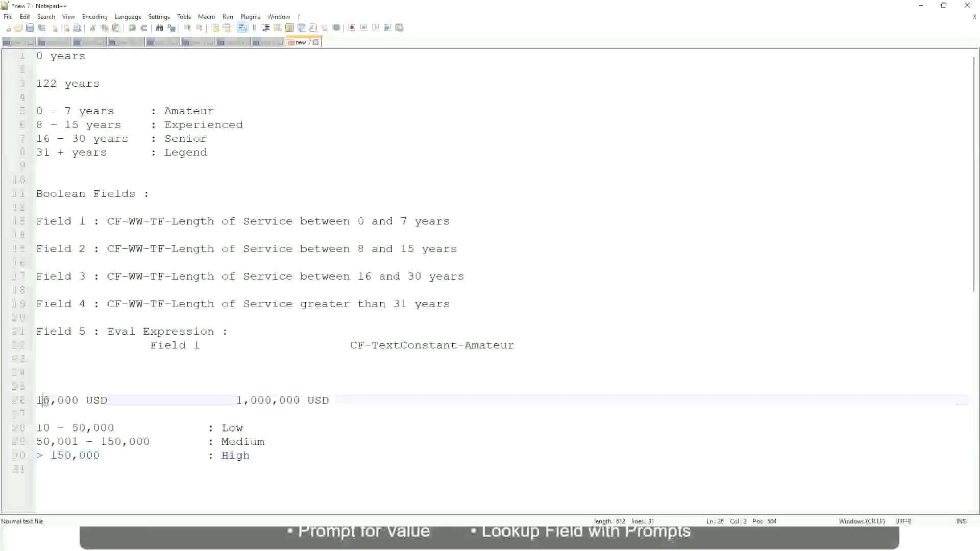
double_click(293, 401)
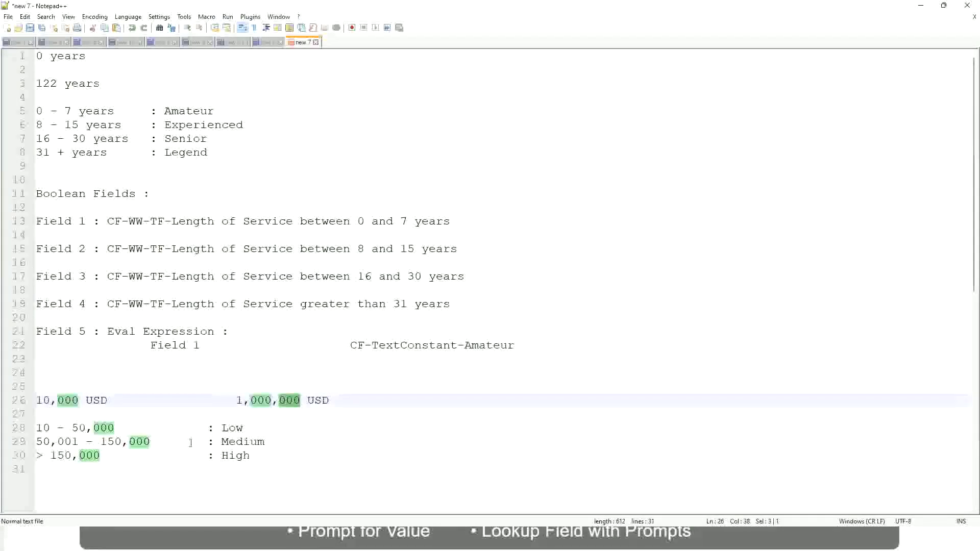
click(177, 443)
click(31, 400)
click(303, 401)
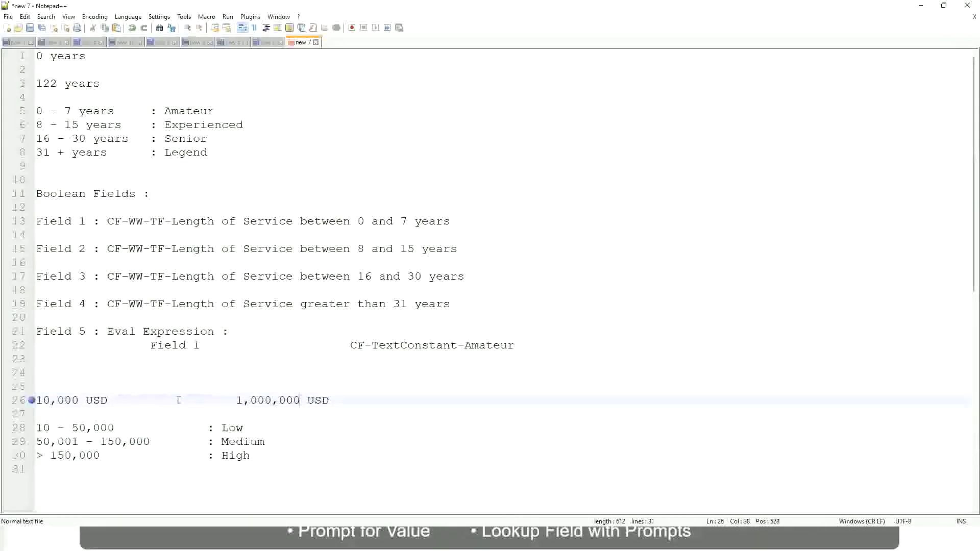
Review the Low, Medium and High band lines below the bookmarked range.
click(238, 428)
key(Down)
key(Down)
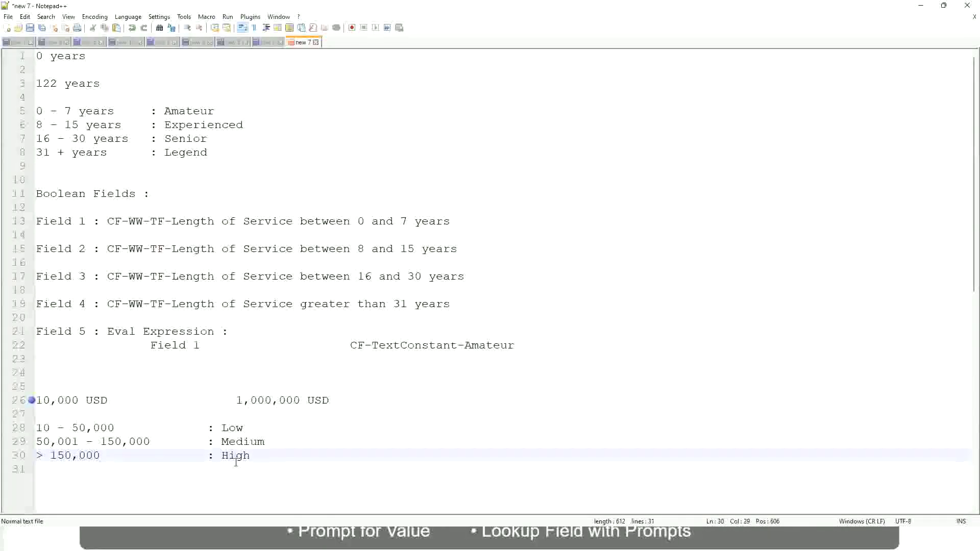
click(131, 413)
click(239, 469)
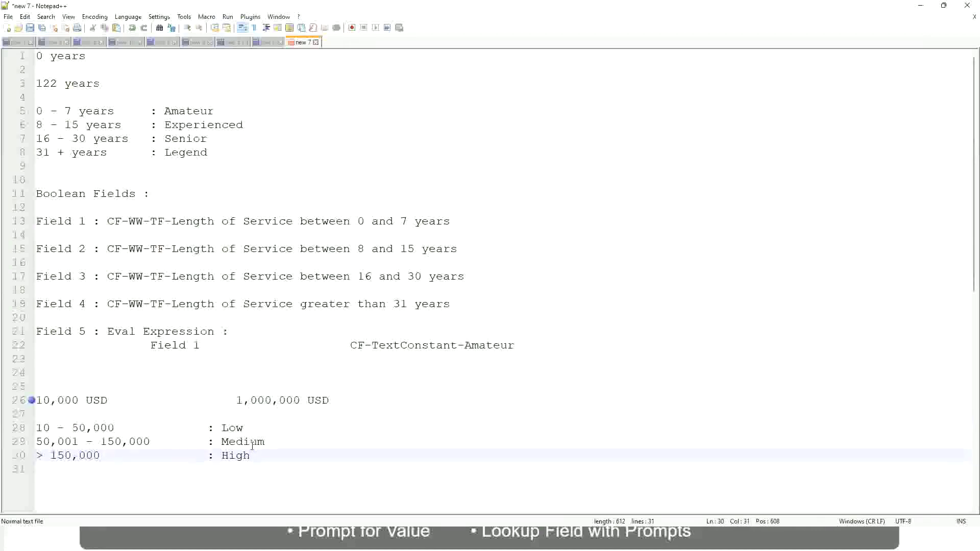